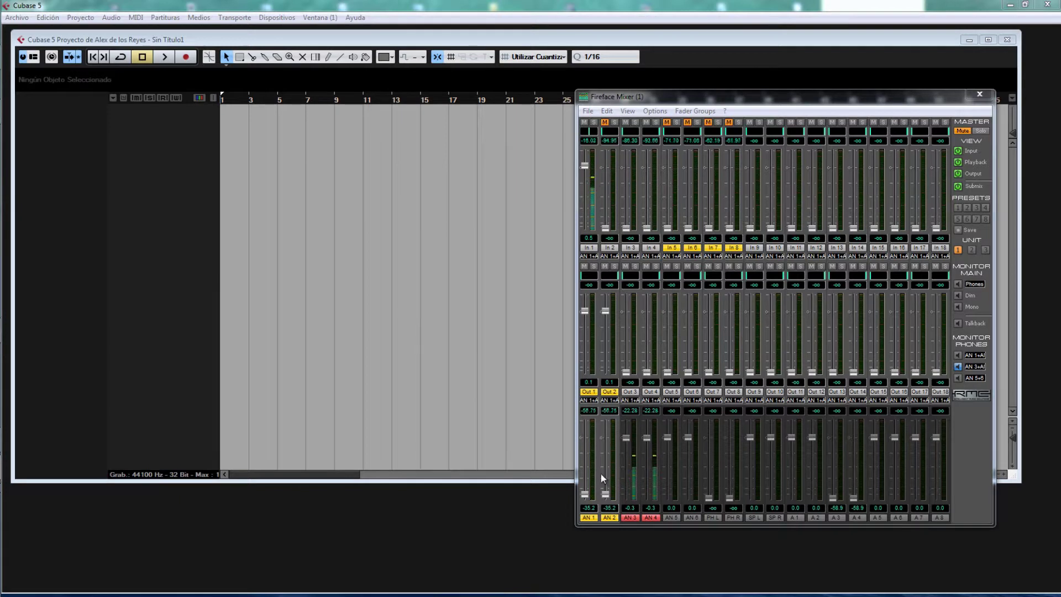
Lower the AN 1 and AN 2 output faders in the Fireface Mixer and switch to the Cubase project
left_click_drag(608, 492, 606, 500)
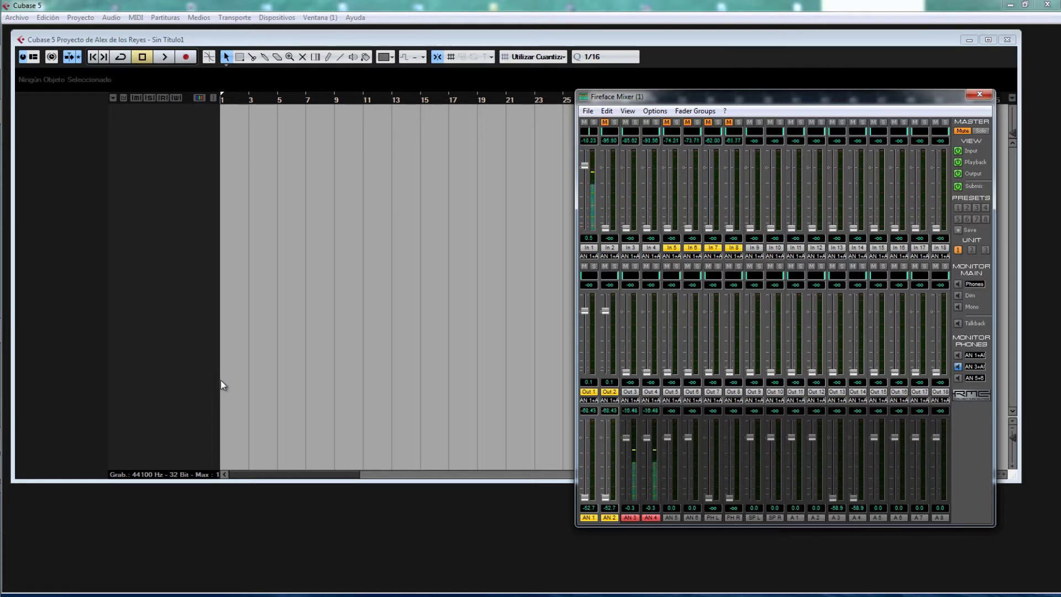
left_click(405, 211)
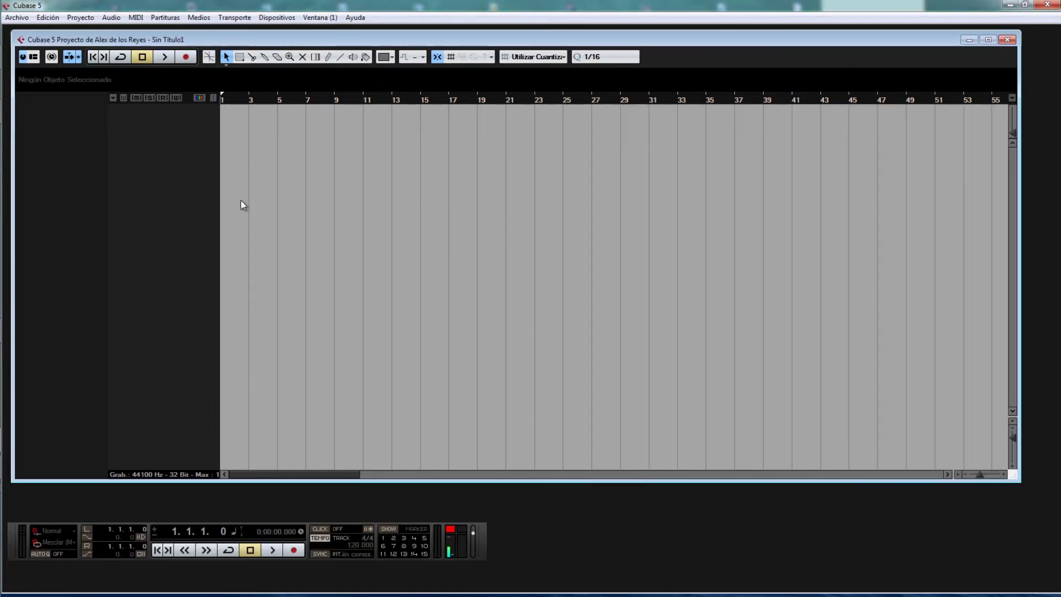
Set the project tempo to 128 BPM
double_click(352, 546)
type("128")
key("Return")
Add one instrument track using the u-he Zebra2(x64) synthesizer and open its plug-in editor
right_click(158, 145)
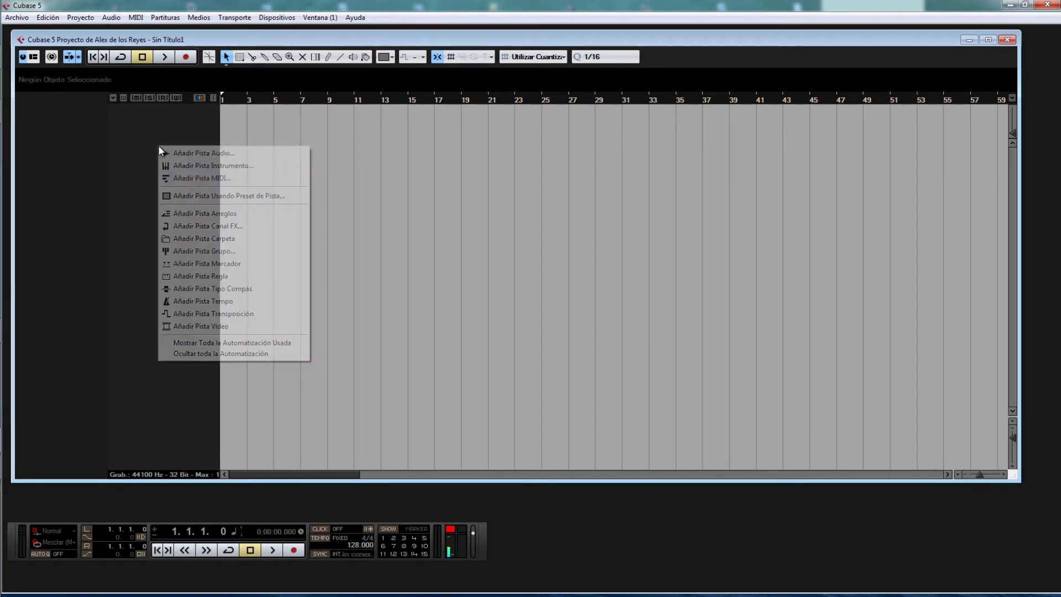
left_click(190, 168)
left_click(303, 148)
mouse_move(313, 178)
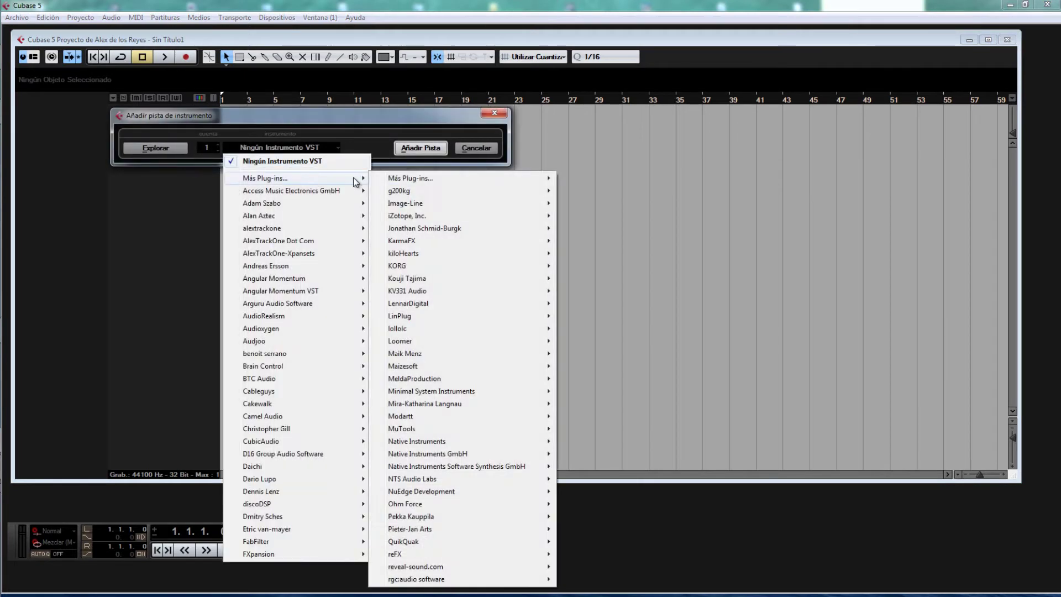
mouse_move(496, 177)
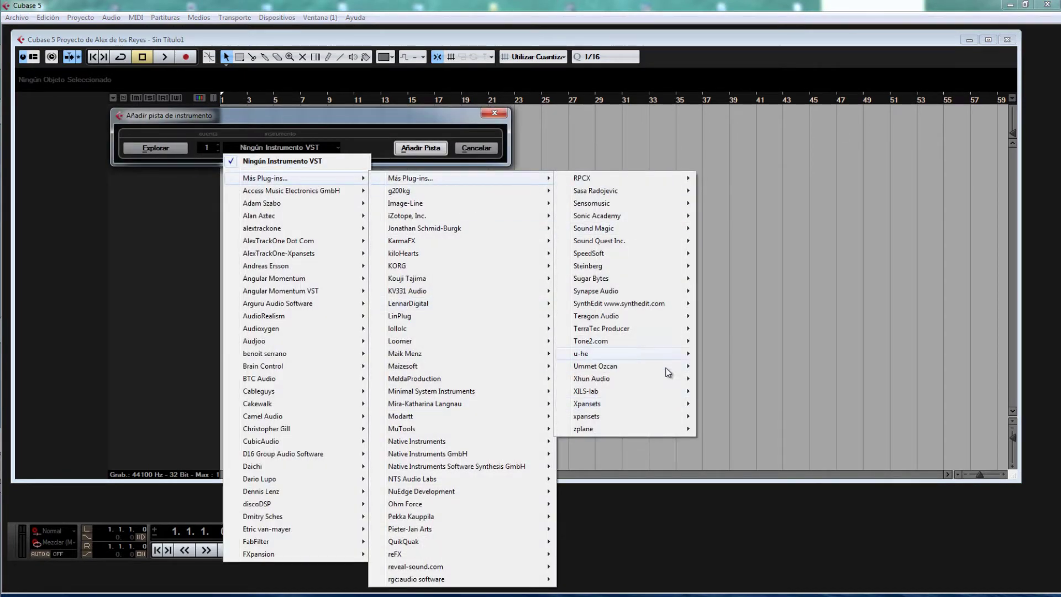
mouse_move(635, 353)
left_click(725, 414)
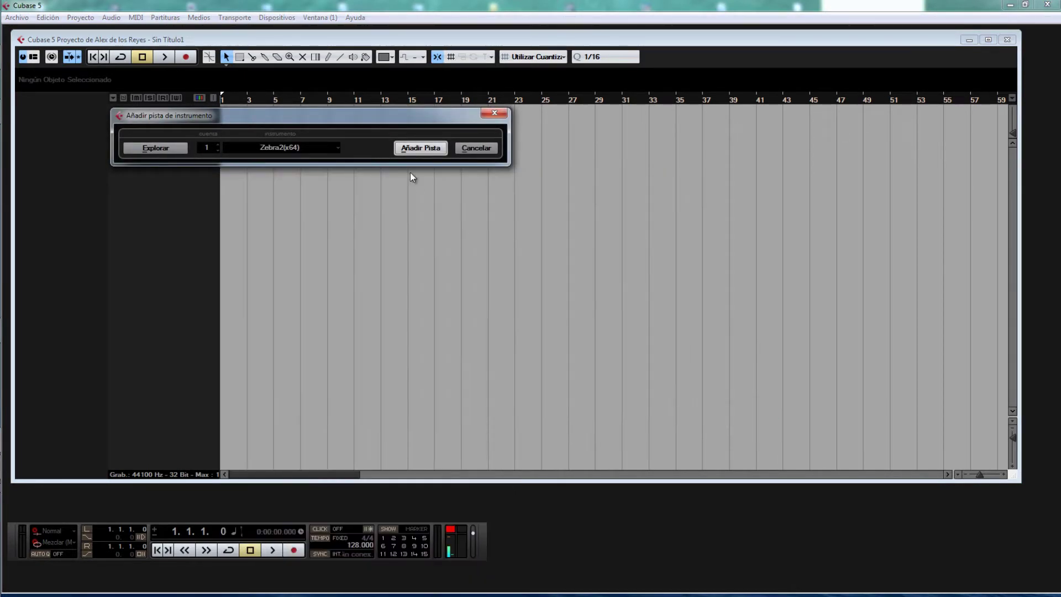
left_click(421, 147)
left_click(96, 219)
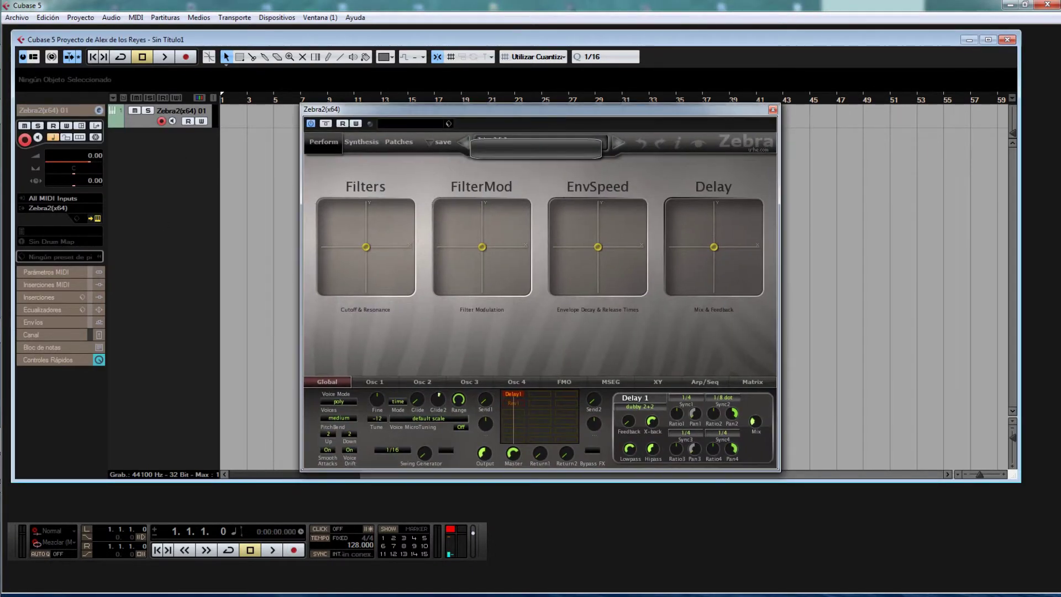
View Zebra2's Synthesis and Patches pages and return to the Synthesis page
left_click(363, 141)
left_click_drag(479, 112, 472, 111)
left_click(391, 139)
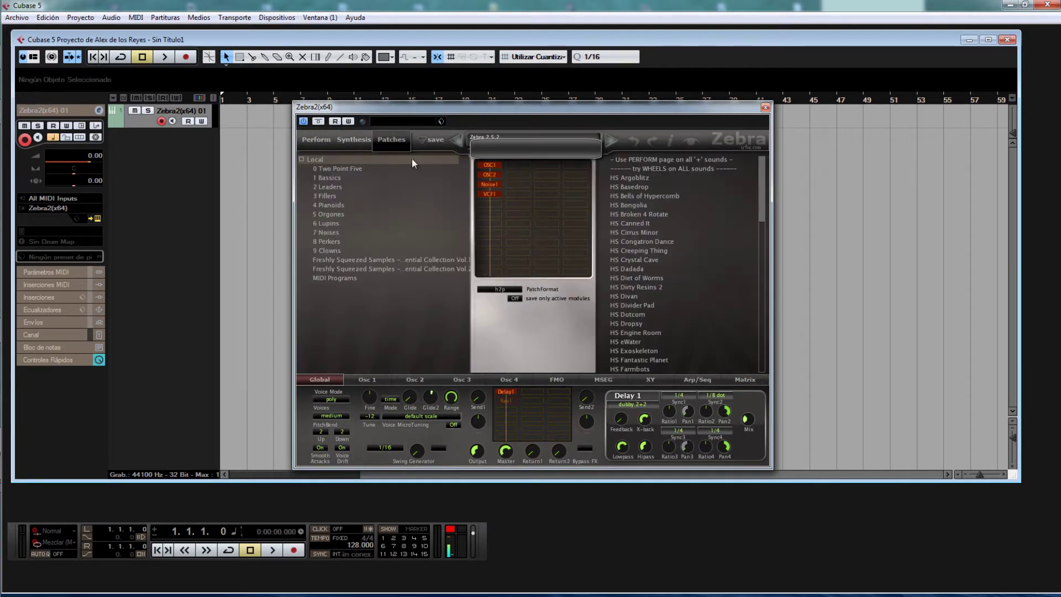
left_click(365, 143)
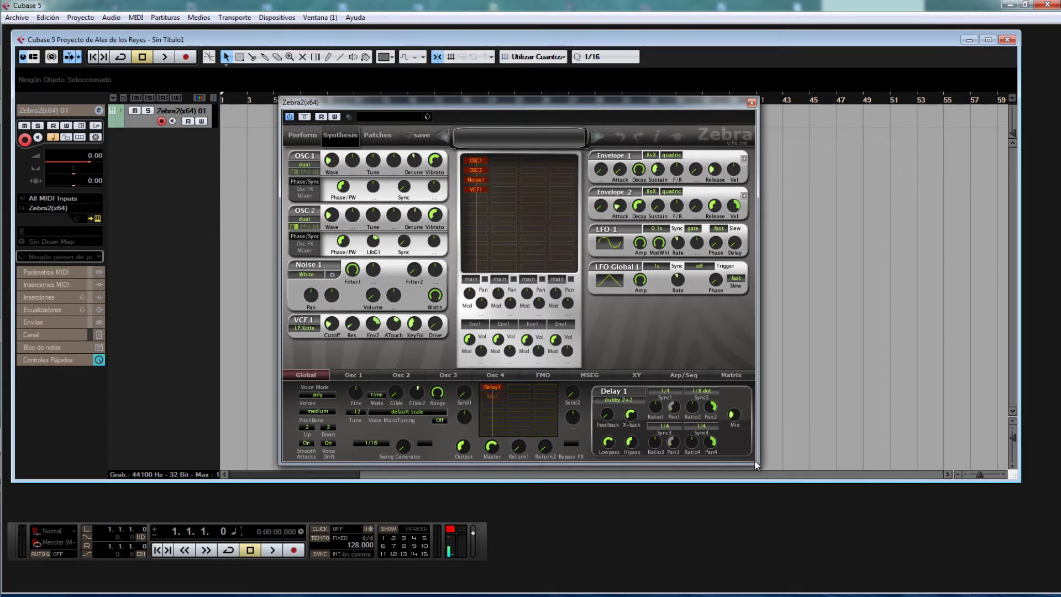
Try the Zebra2 interface at large (1236 x 885) and restore it to normal (824 x 590)
left_click(720, 135)
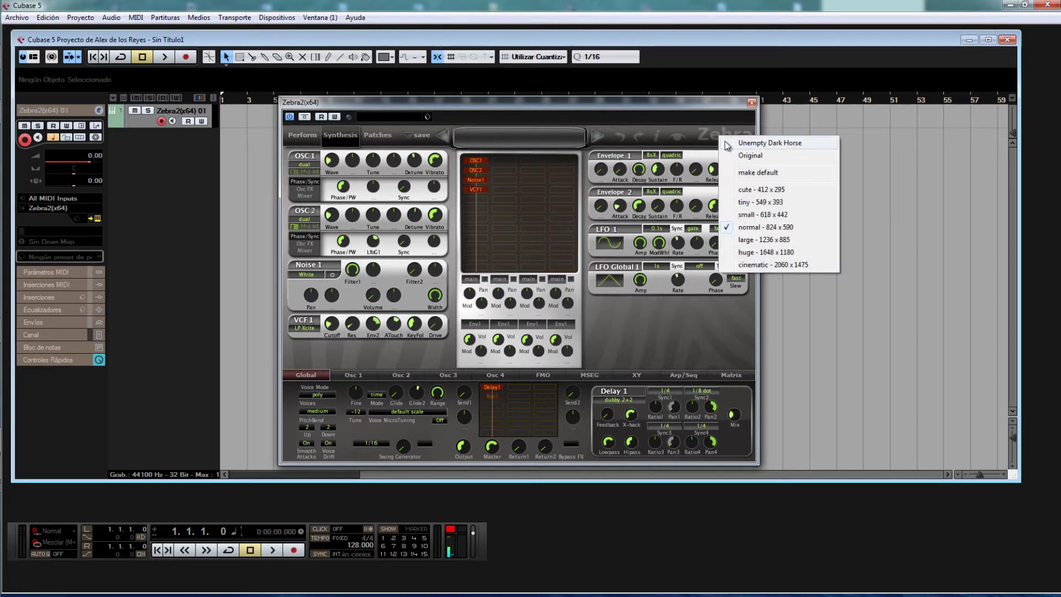
left_click(756, 241)
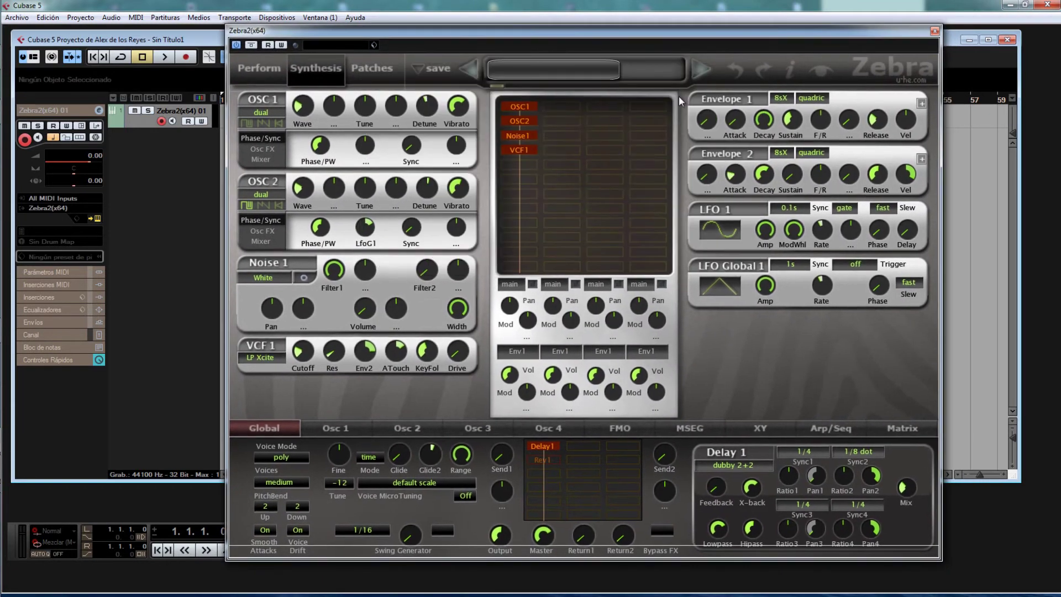
left_click(907, 68)
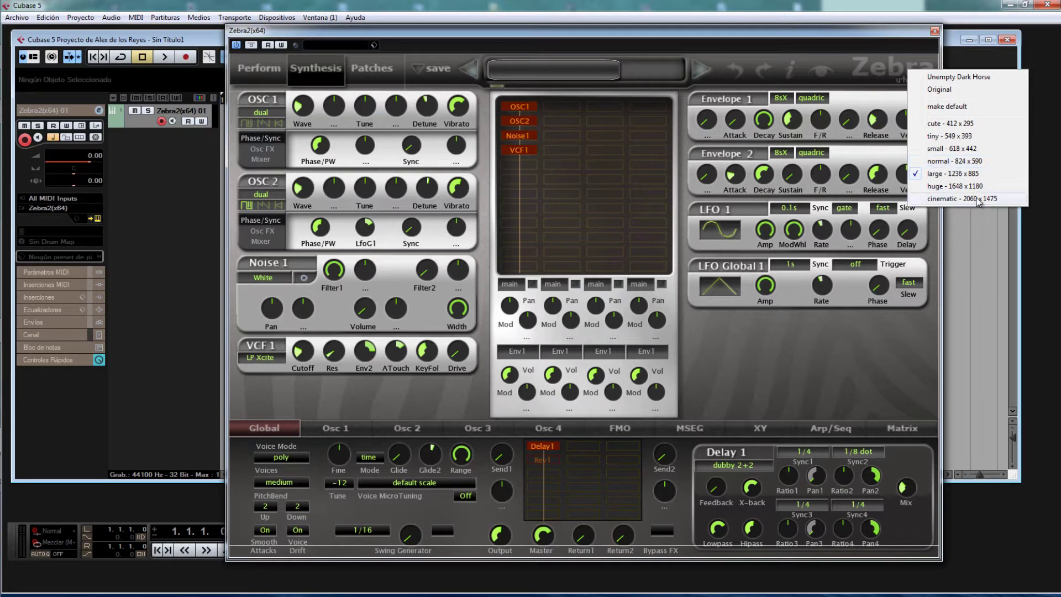
left_click(949, 161)
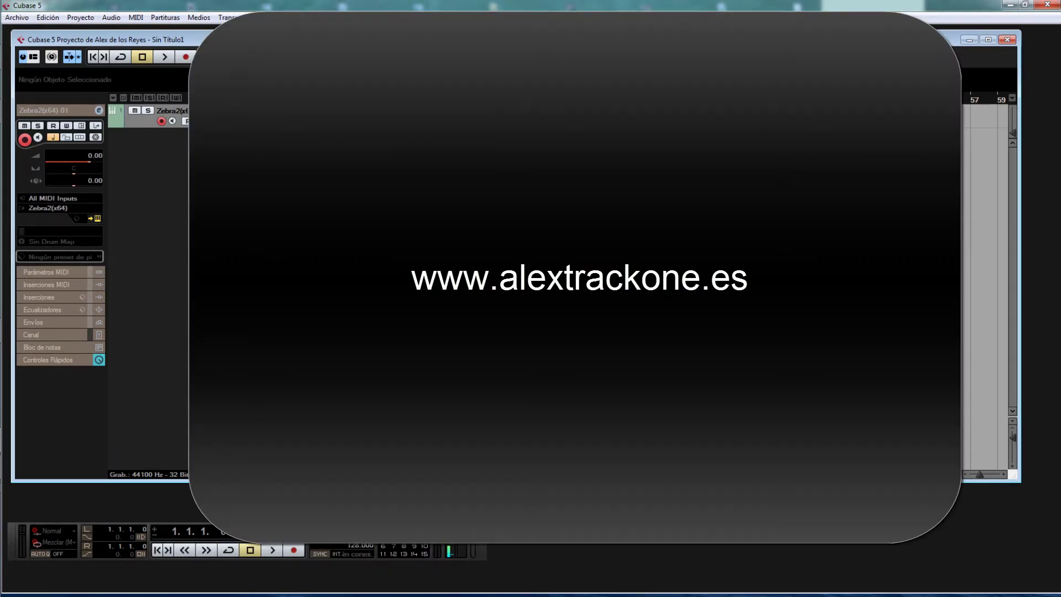
Load the initialize patch from Zebra2's local patch list and show its modules on the Synthesis page
left_click(522, 124)
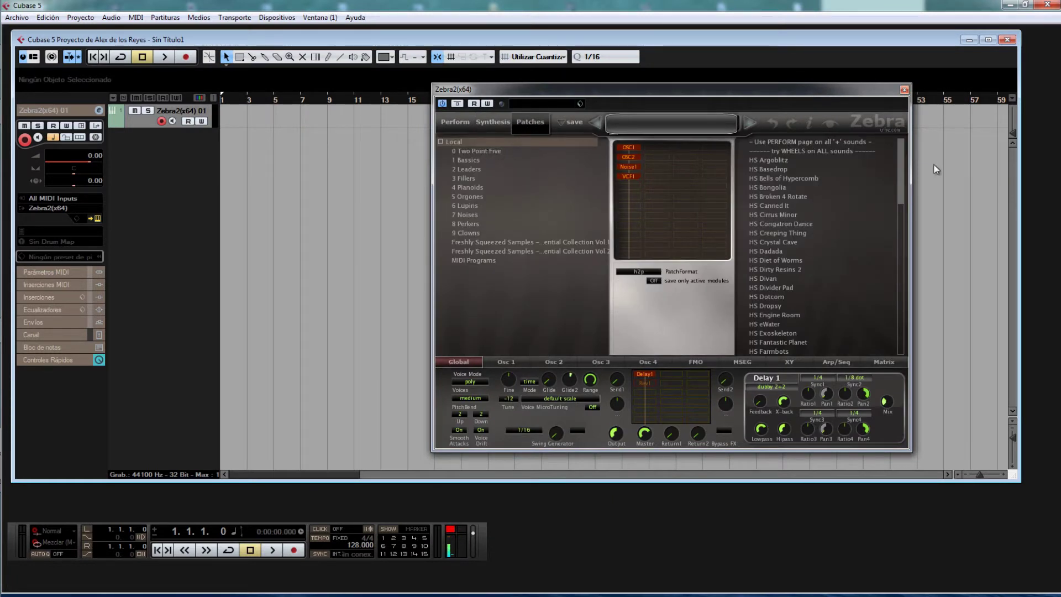
left_click(894, 178)
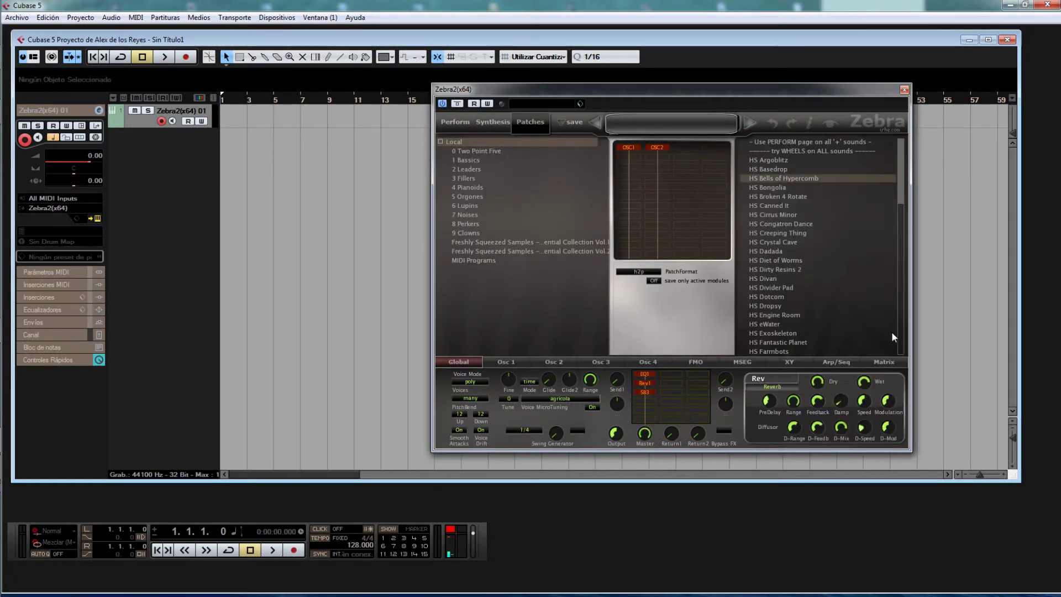
left_click_drag(900, 198, 900, 354)
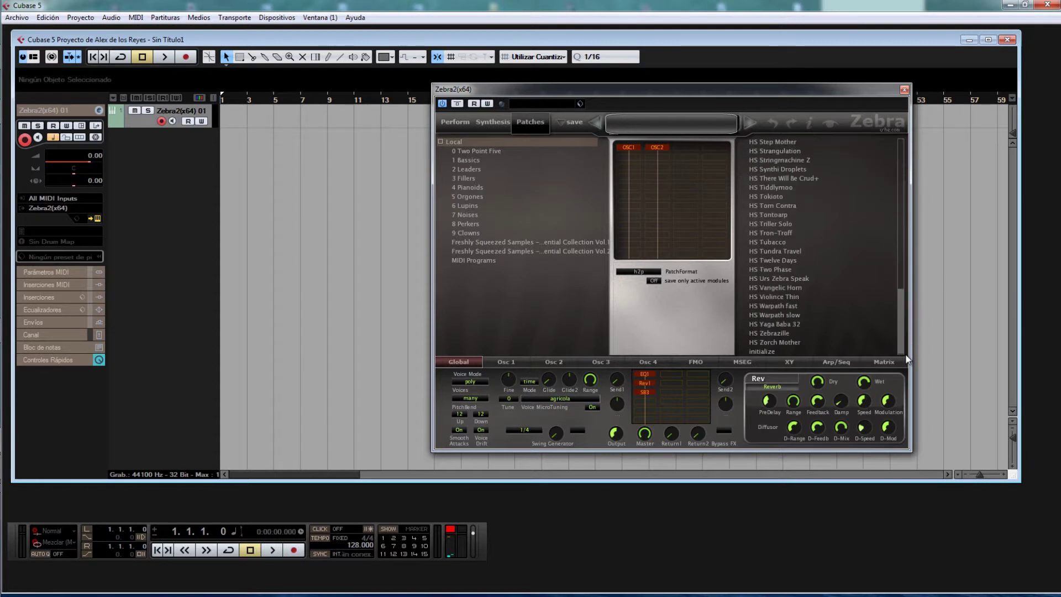
left_click(770, 350)
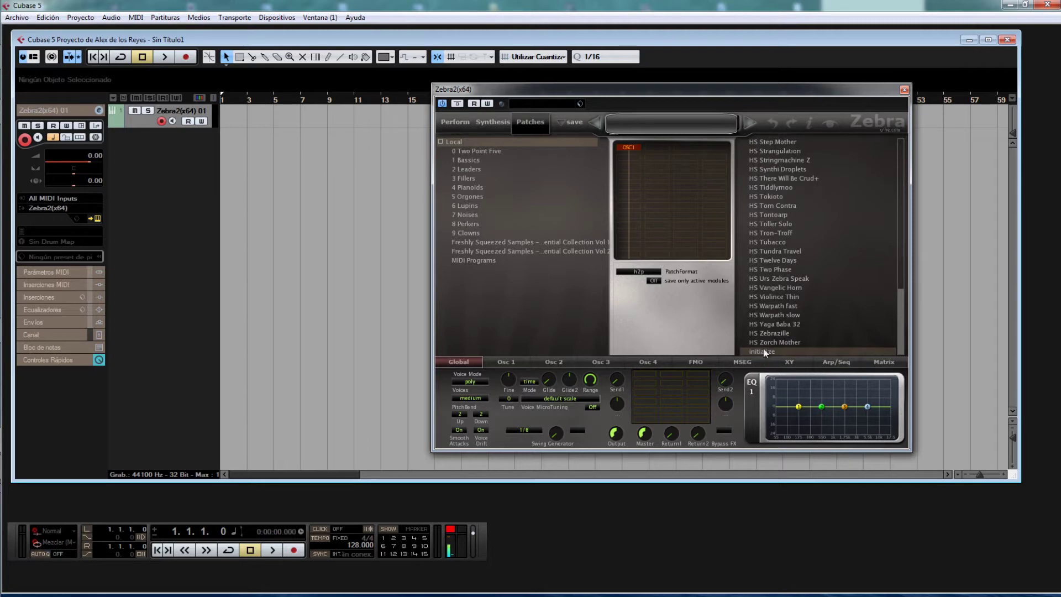
left_click(496, 119)
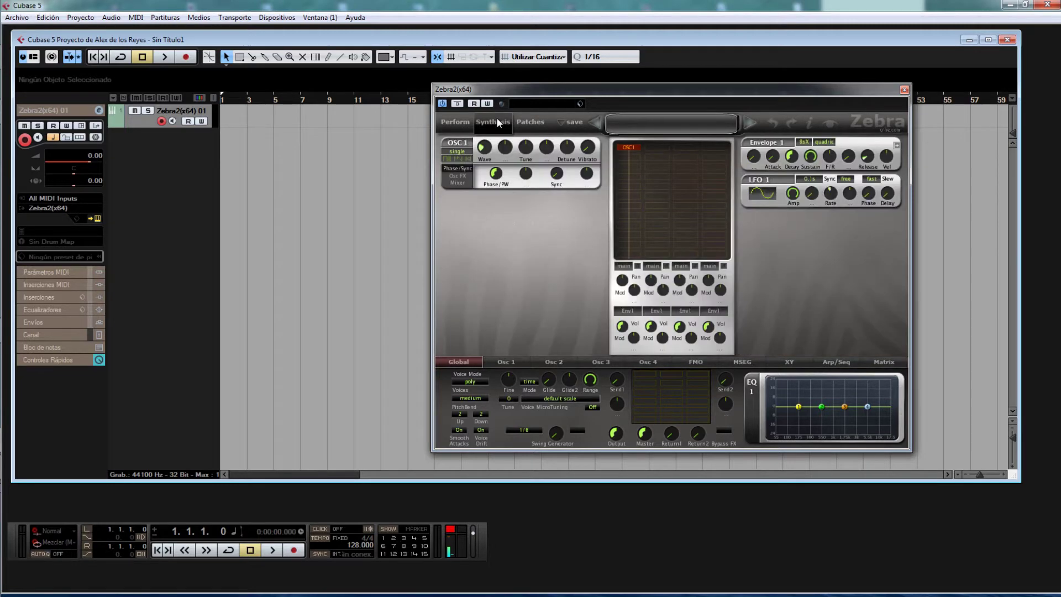
left_click_drag(592, 90, 433, 95)
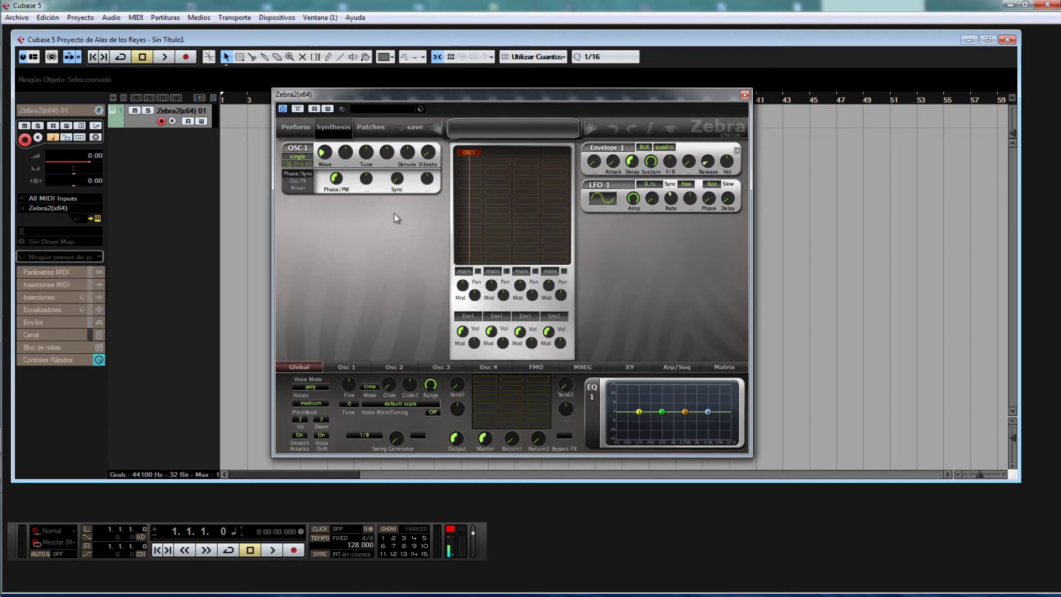
Review OSC 1's oscillator modes while keeping single, and check its Mixer and Phase/Sync pages
left_click(298, 156)
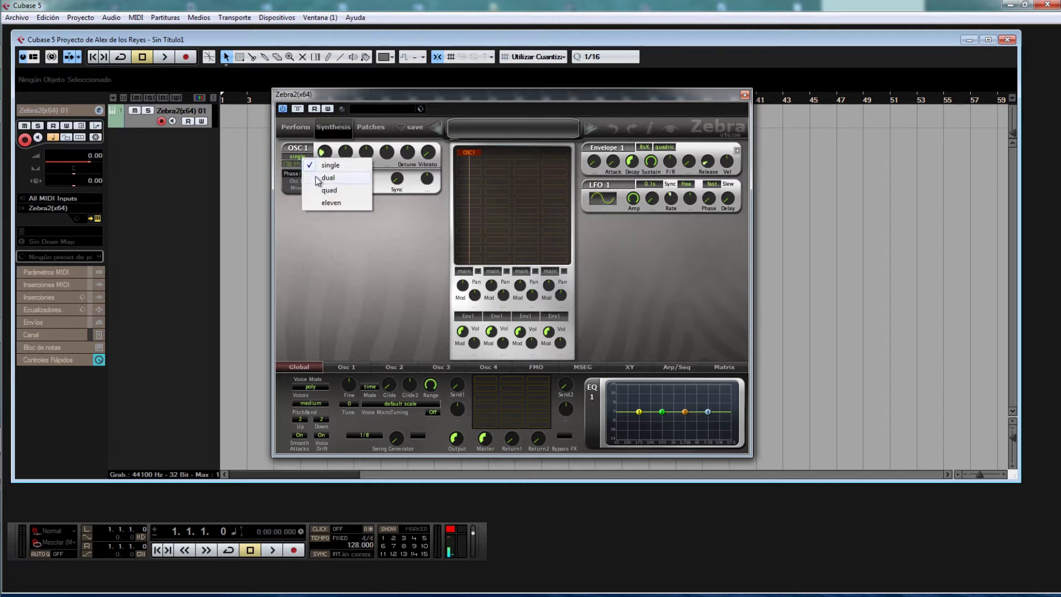
left_click(328, 165)
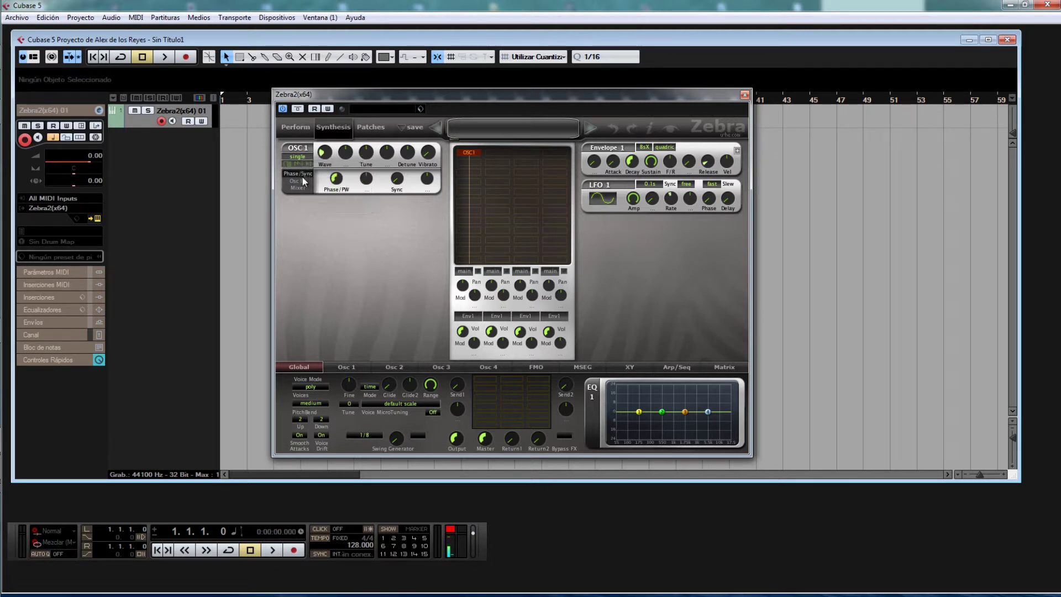
left_click(298, 188)
left_click(297, 173)
Check the VST performance meter beside the Zebra2 editor and close it
key("F12")
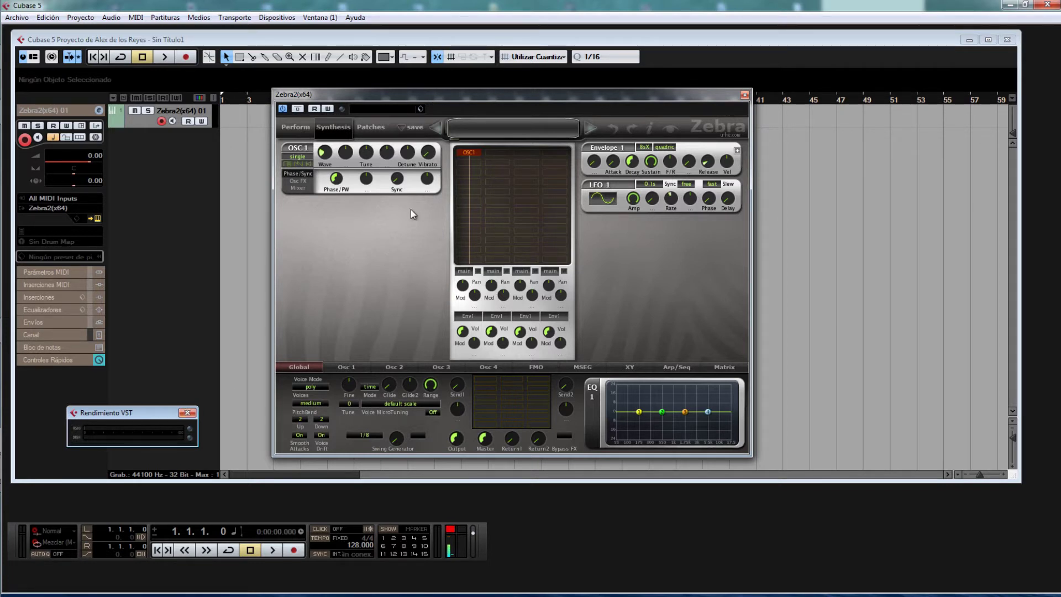
left_click_drag(418, 94, 486, 95)
left_click(187, 413)
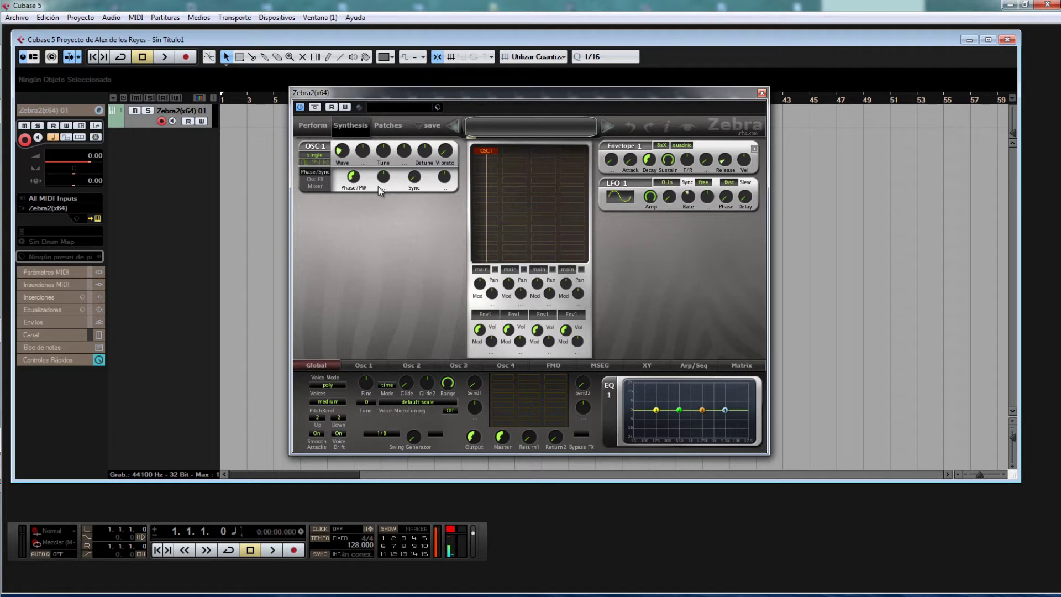
Show the Zebra2 track's channel fader, and raise the synth's Output level and Envelope 1's Sustain
left_click(38, 333)
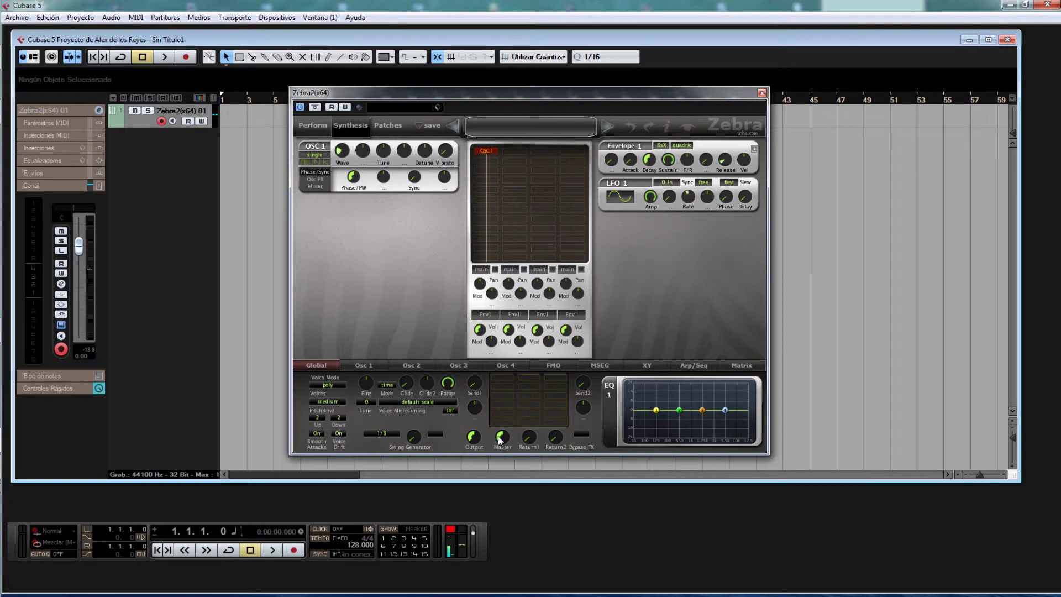
left_click_drag(476, 437, 475, 420)
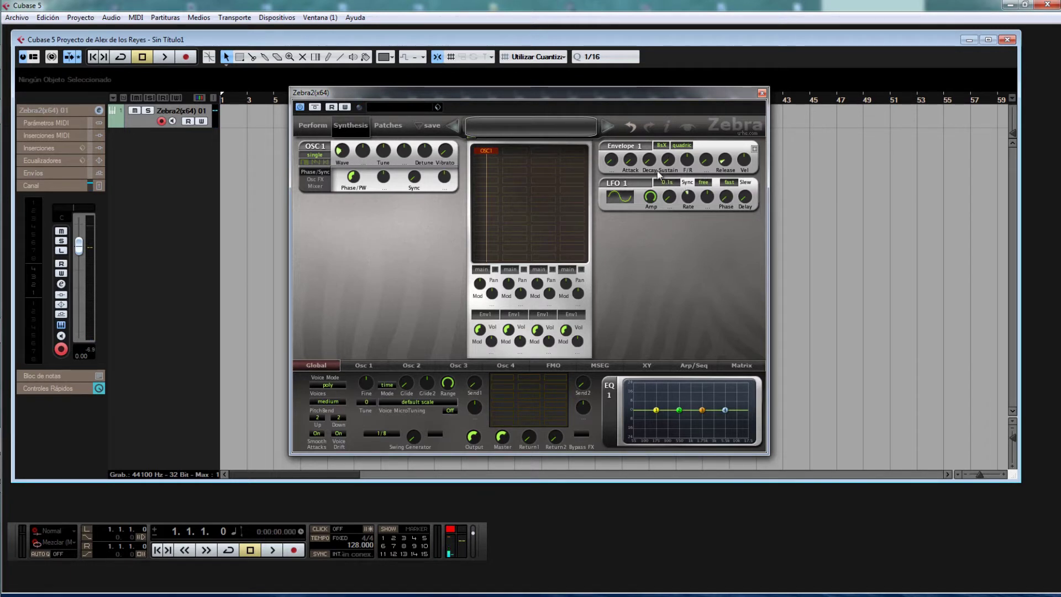
left_click_drag(672, 162, 672, 124)
Audition OSC 1's Vibrato and Sync amounts by sweeping each up and returning it to zero
left_click_drag(447, 137, 440, 91)
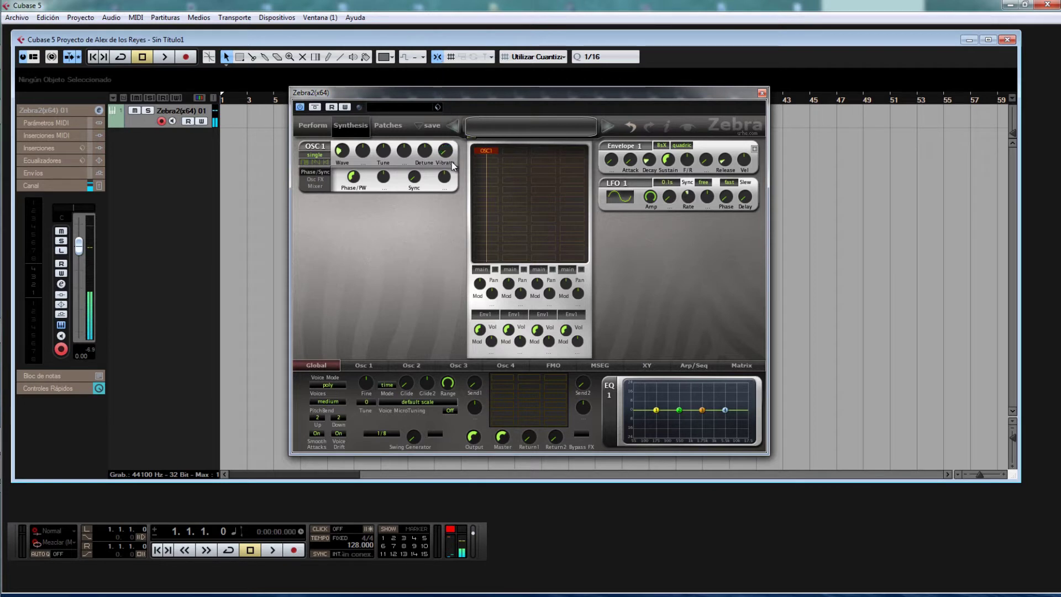
left_click_drag(444, 81, 439, 36)
left_click_drag(439, 89, 458, 189)
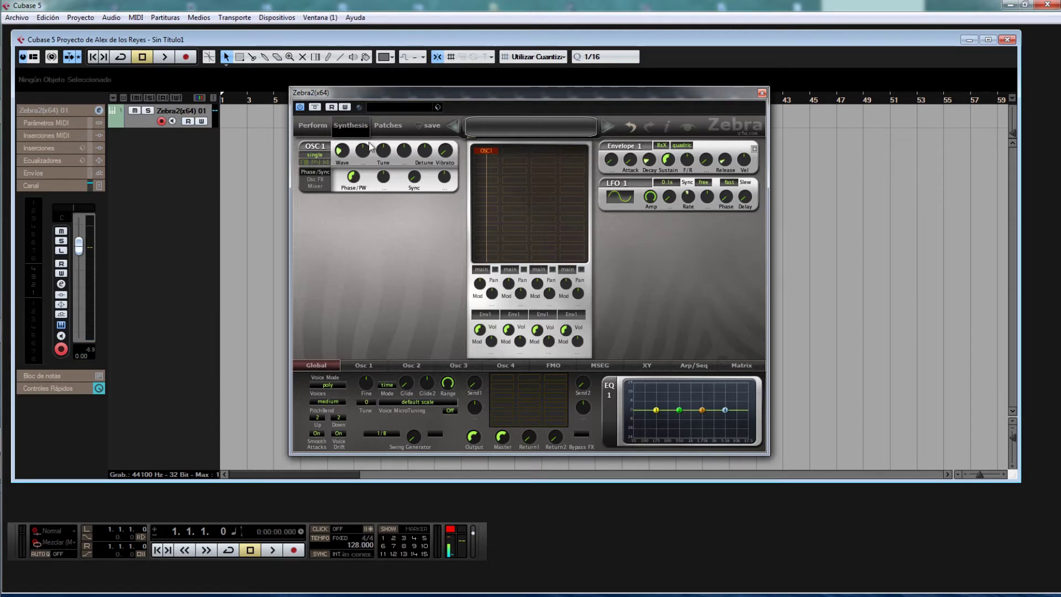
left_click_drag(414, 176, 410, 67)
left_click_drag(415, 177, 416, 235)
Audition OSC 1's Detune and Tune over their ranges and return both to their centre values
left_click_drag(429, 156, 428, 132)
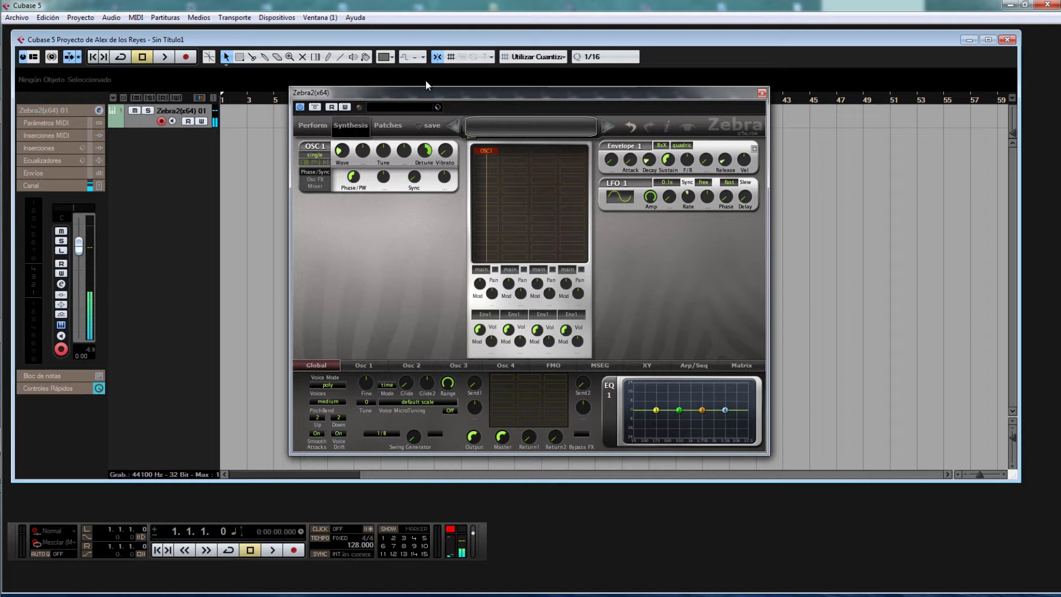
double_click(429, 156)
left_click_drag(387, 156, 397, 233)
left_click_drag(385, 152, 386, 82)
left_click_drag(387, 150, 386, 156)
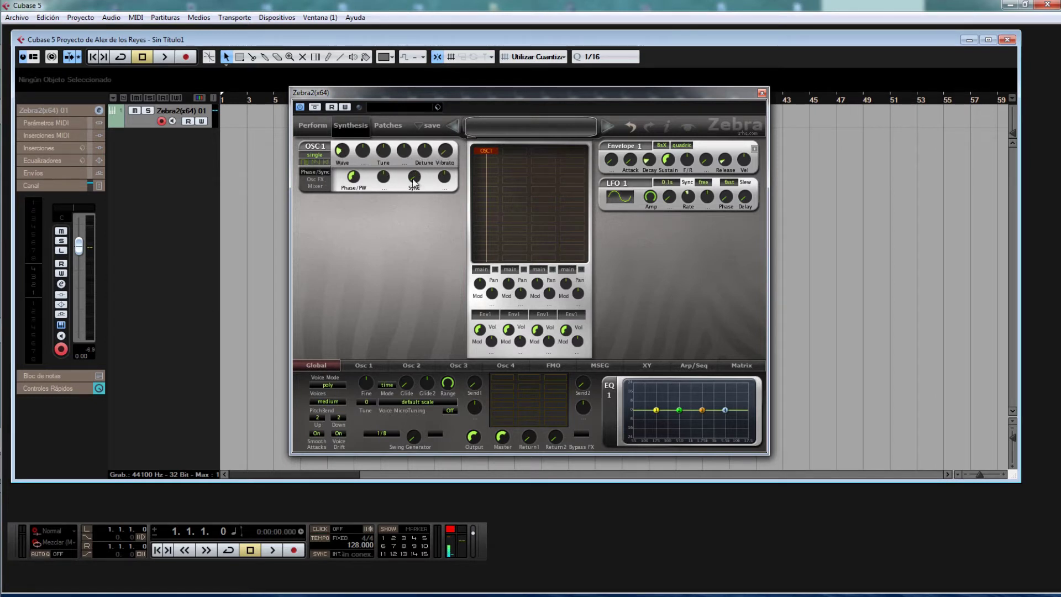
Examine the modulation sources offered for OSC 1's Wave and Tune without assigning any
right_click(363, 149)
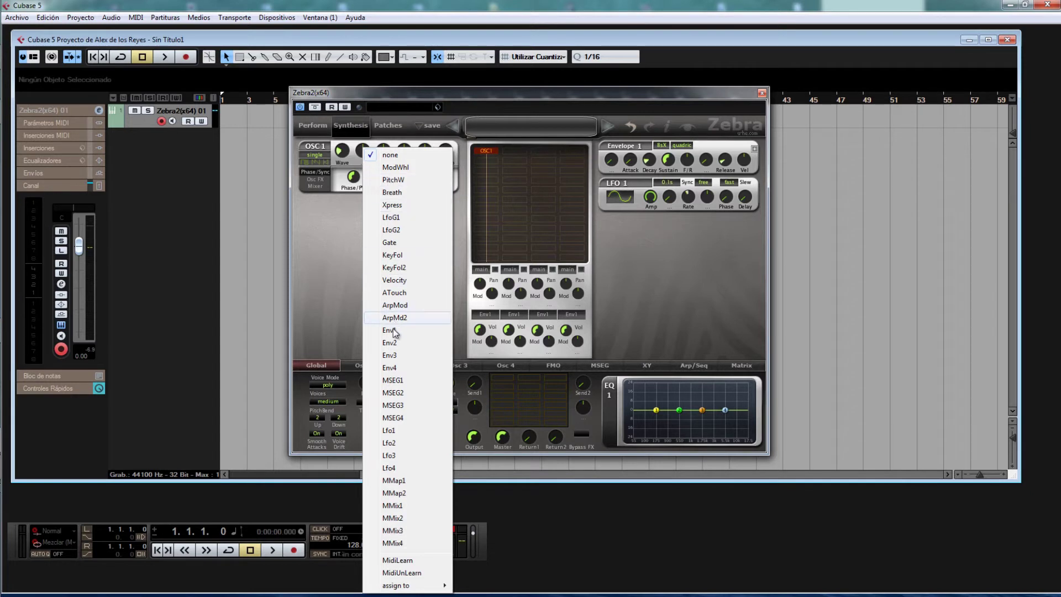
left_click(348, 260)
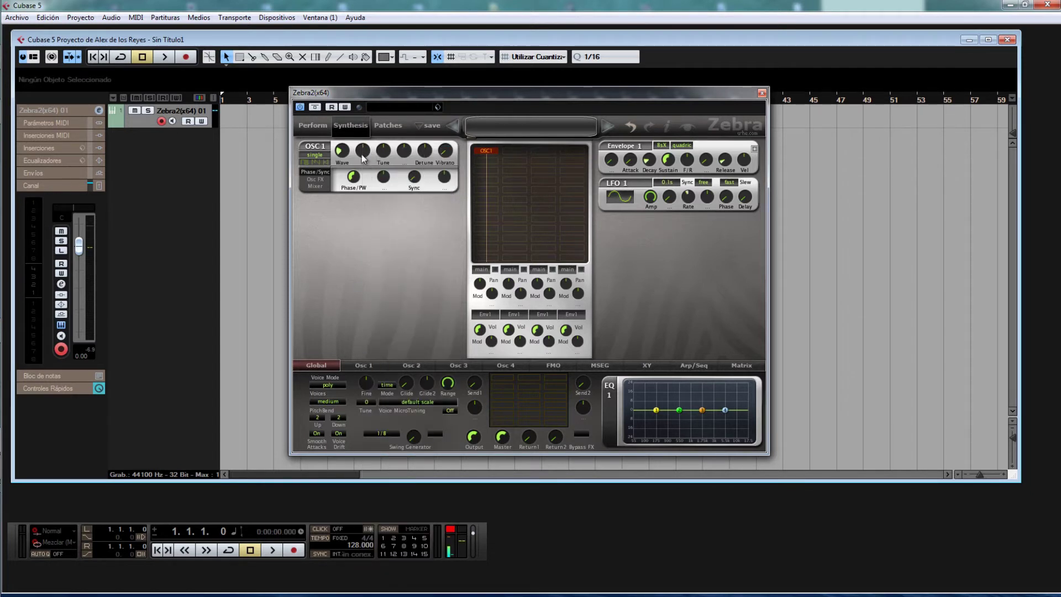
right_click(410, 155)
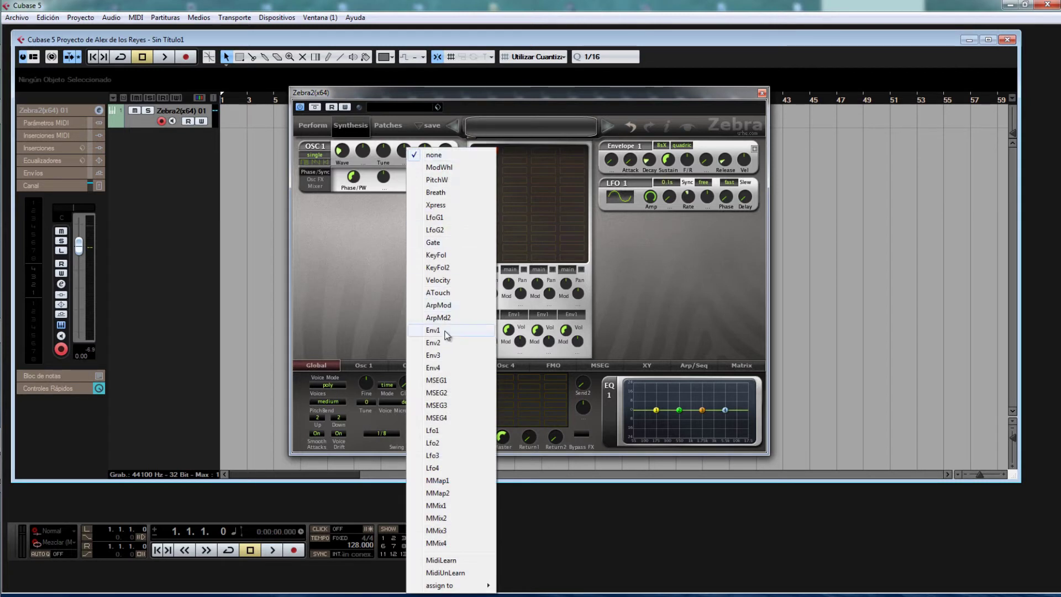
left_click(327, 287)
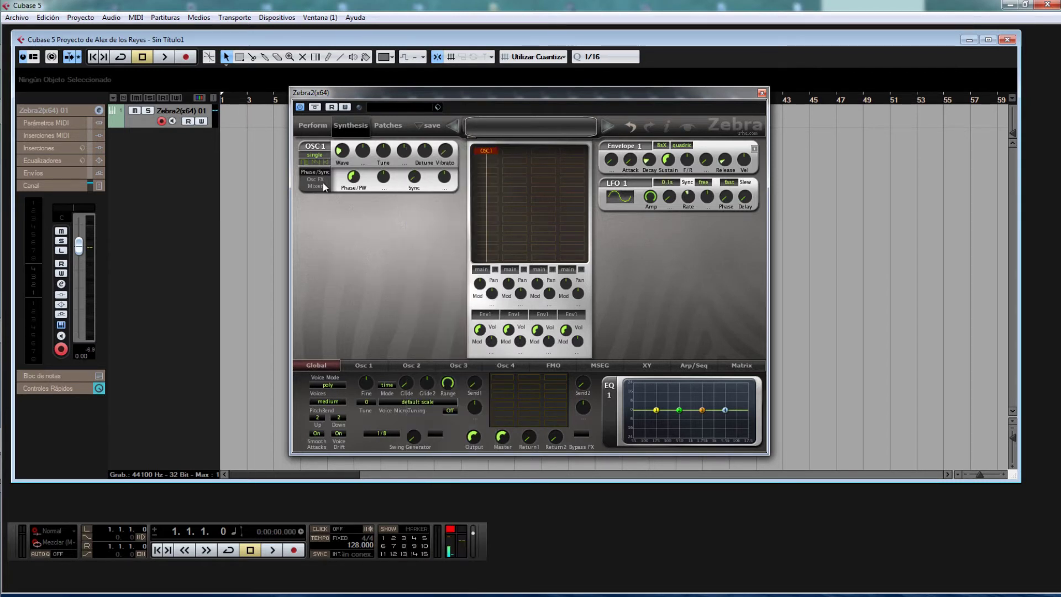
Set OSC 1's oscillator mode to dual
left_click(315, 155)
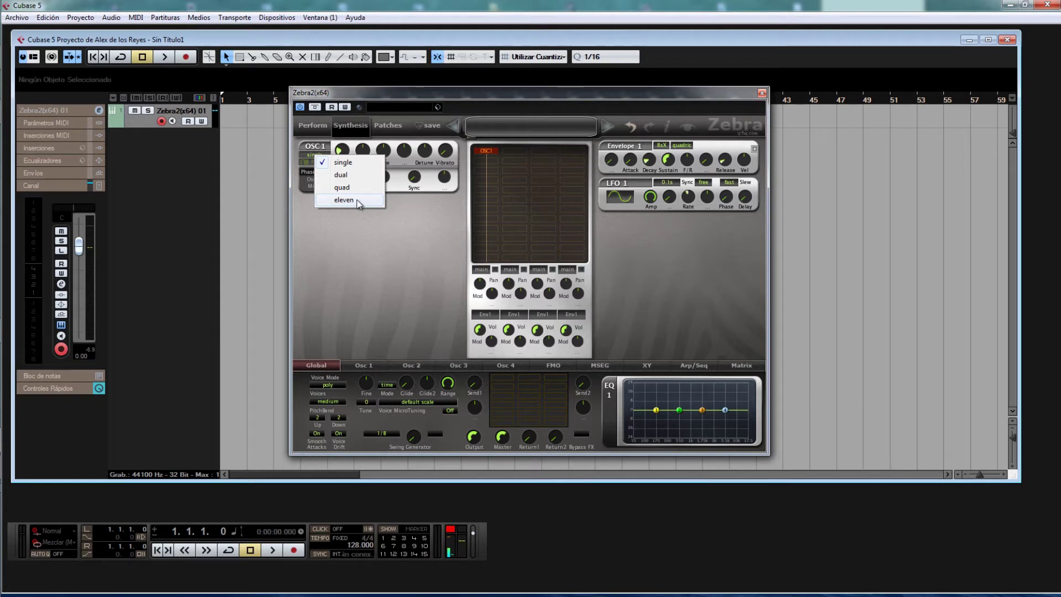
left_click(341, 175)
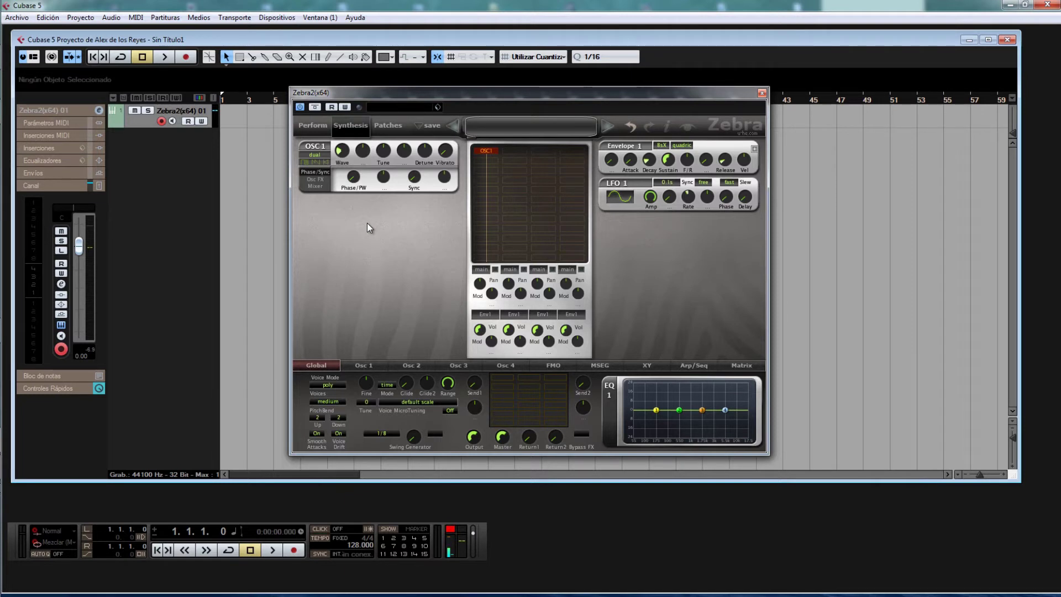
Try OSC 1 in quad mode and audition its Sync amount, returning Sync to zero
left_click(312, 154)
left_click(339, 191)
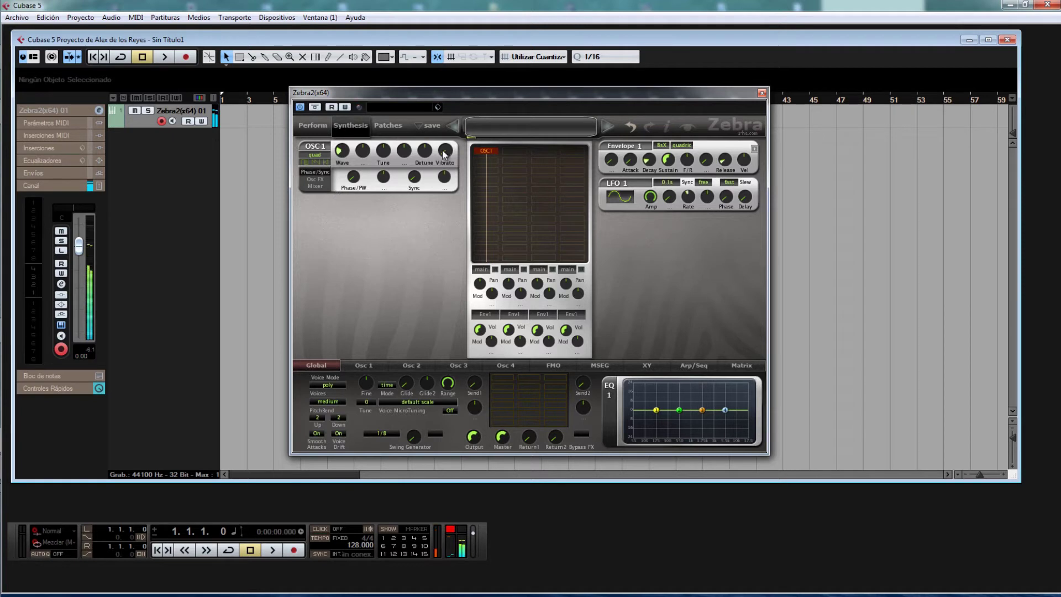
left_click_drag(420, 183, 418, 155)
double_click(414, 177)
Set OSC 1's oscillator mode to eleven and audition its Wave, Tune and Phase/PW controls
left_click(314, 154)
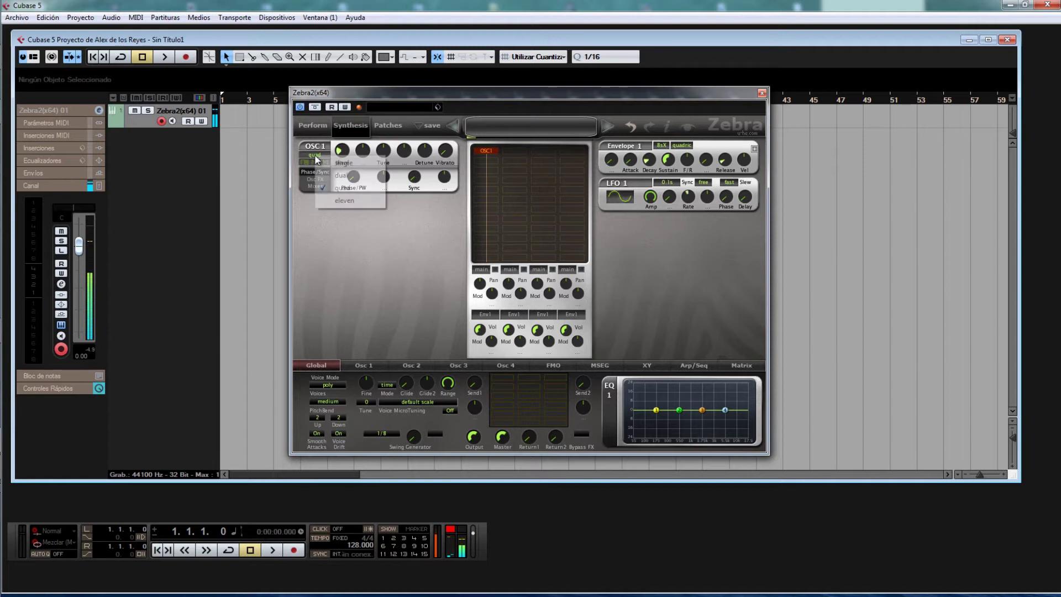
left_click(347, 200)
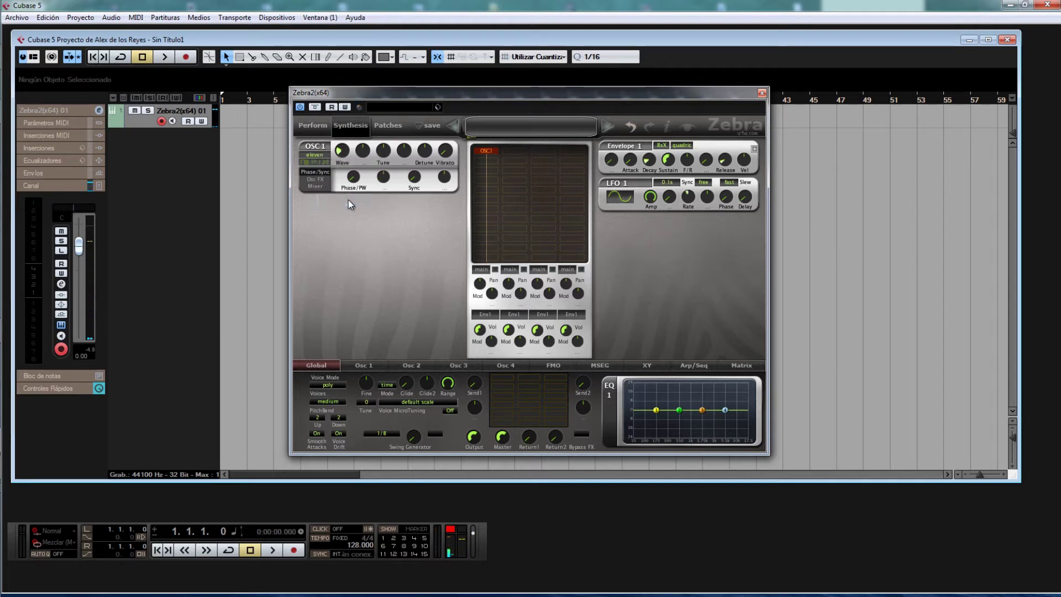
mouse_move(342, 158)
left_mouse_down()
mouse_move(342, 83)
mouse_move(346, 159)
left_mouse_up()
left_click(312, 154)
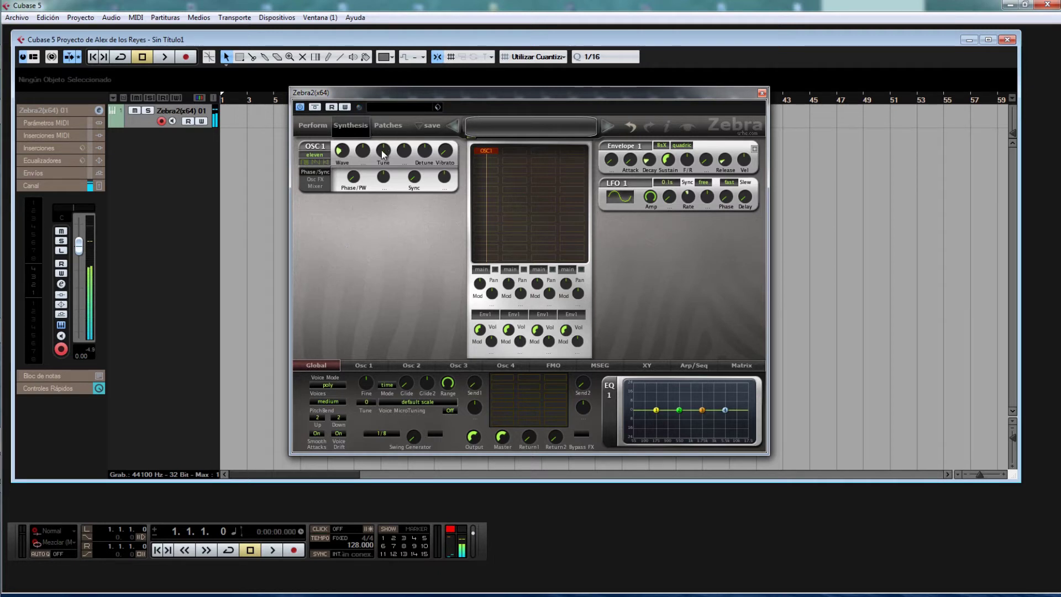
mouse_move(380, 146)
left_mouse_down()
mouse_move(369, 98)
mouse_move(381, 157)
left_mouse_up()
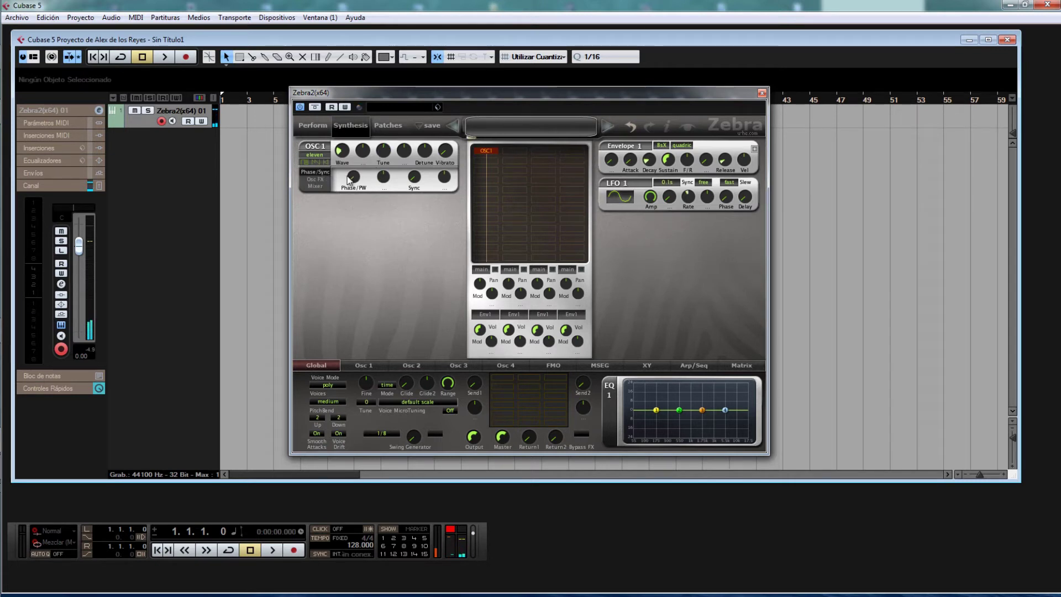
left_click_drag(349, 180, 372, 133)
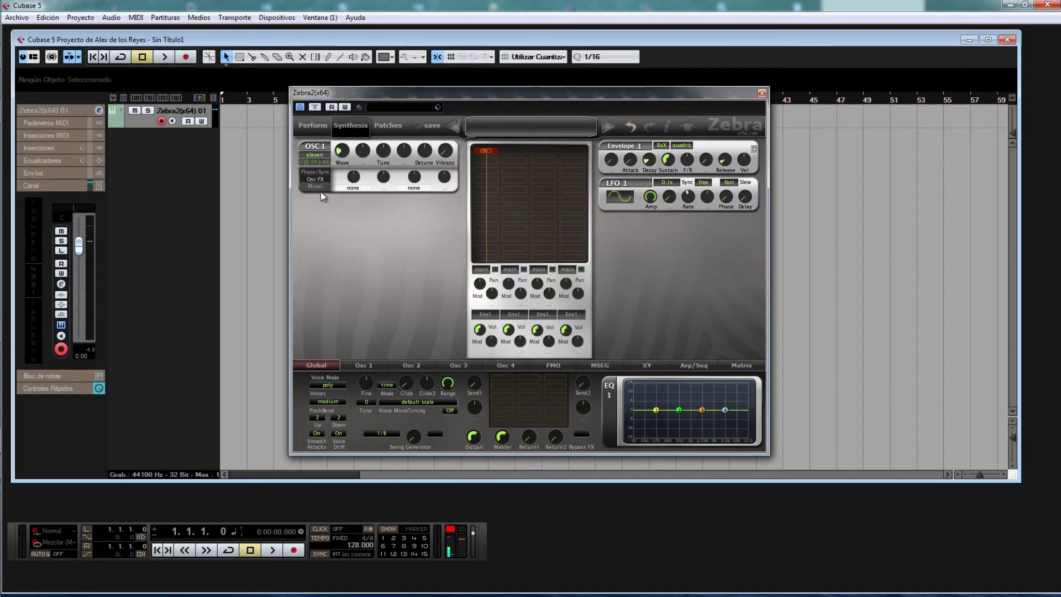
Show OSC 1's Mixer settings, audition Width from full down to zero, and leave it at maximum
left_click(319, 187)
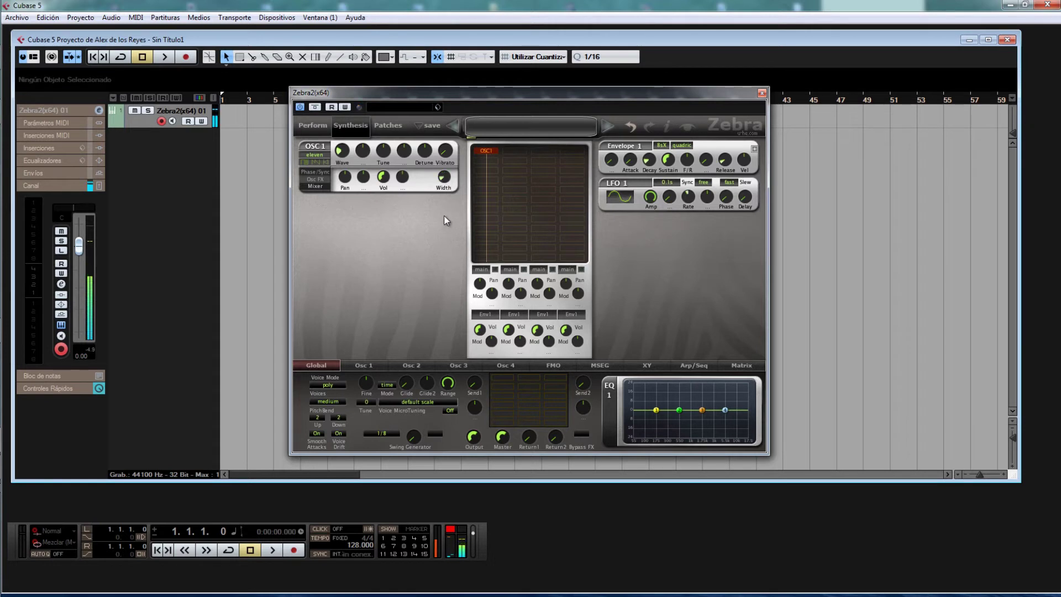
left_click_drag(444, 176, 448, 55)
mouse_move(448, 177)
left_mouse_down()
mouse_move(449, 233)
mouse_move(456, 140)
mouse_move(451, 193)
left_mouse_up()
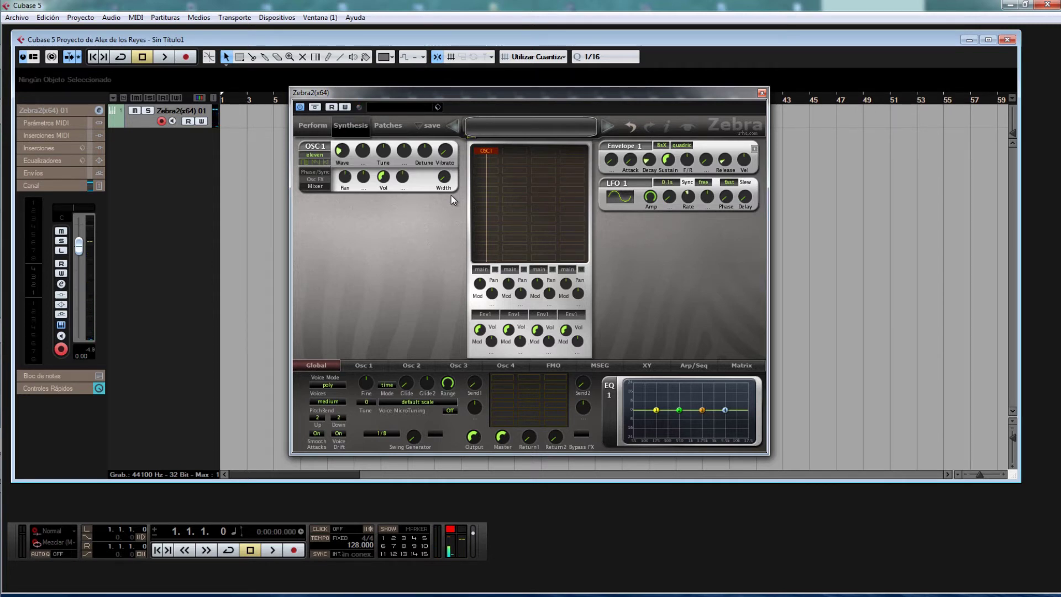
left_click_drag(445, 177, 447, 142)
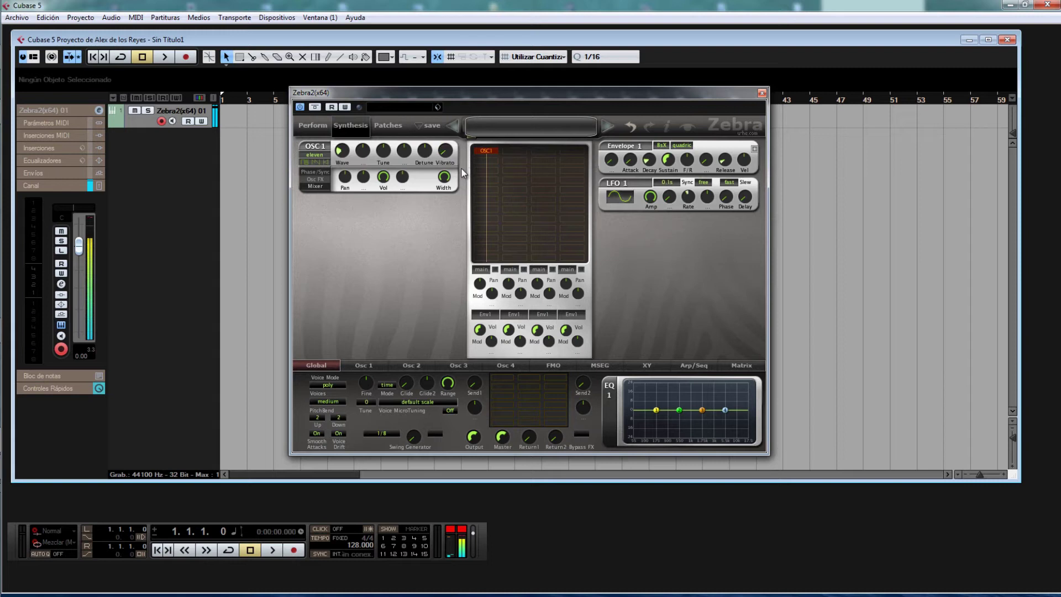
Check the VST performance meter and close it again
right_click(329, 212)
left_click(324, 210)
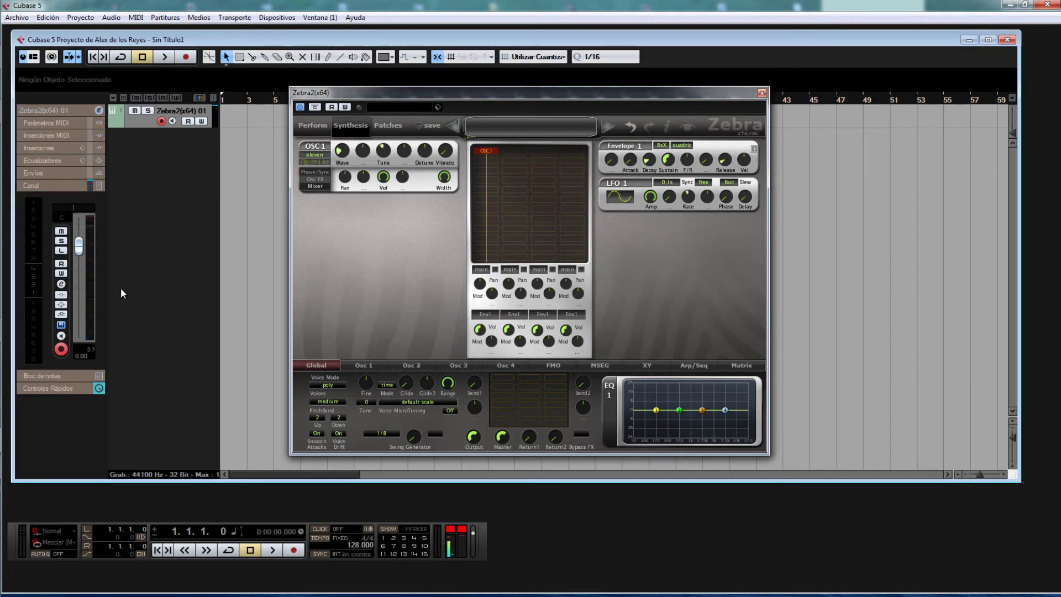
key("F12")
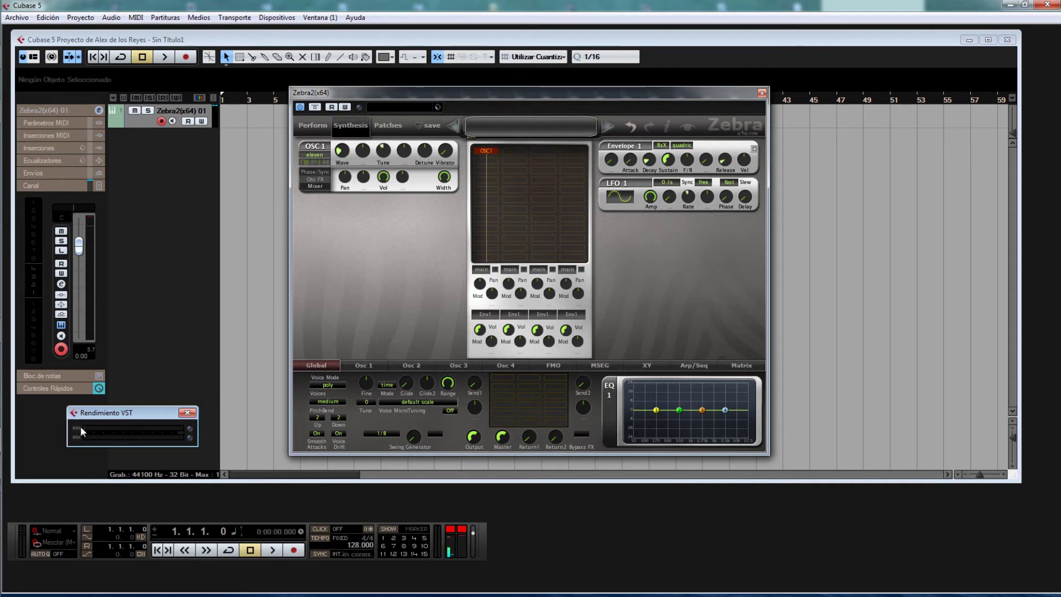
left_click(187, 412)
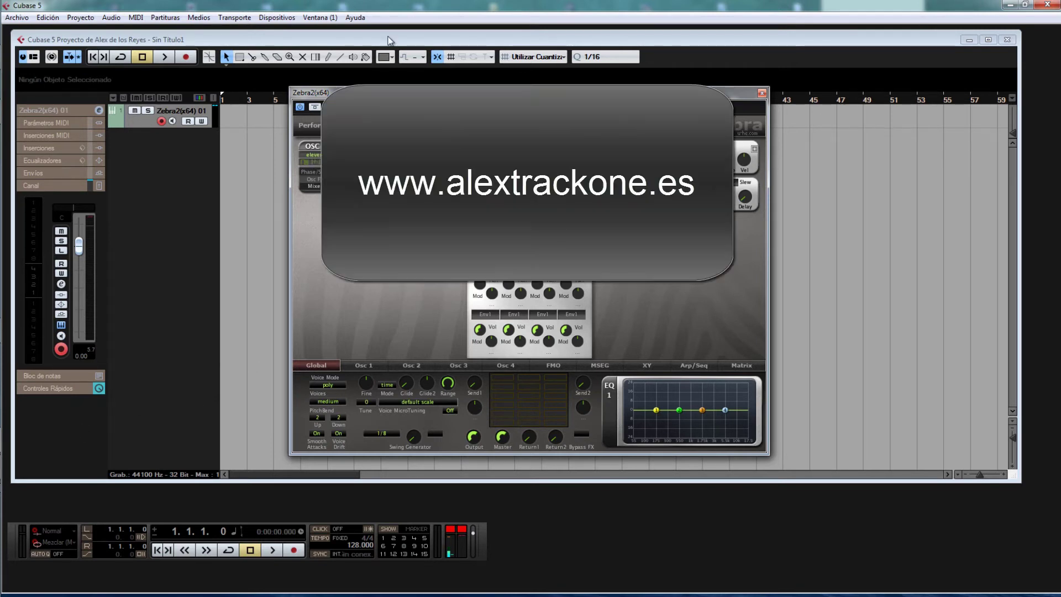
Shift the Zebra2 window slightly and add a VCF1 filter module below OSC1 in the first lane of the grid
left_click_drag(497, 92, 517, 105)
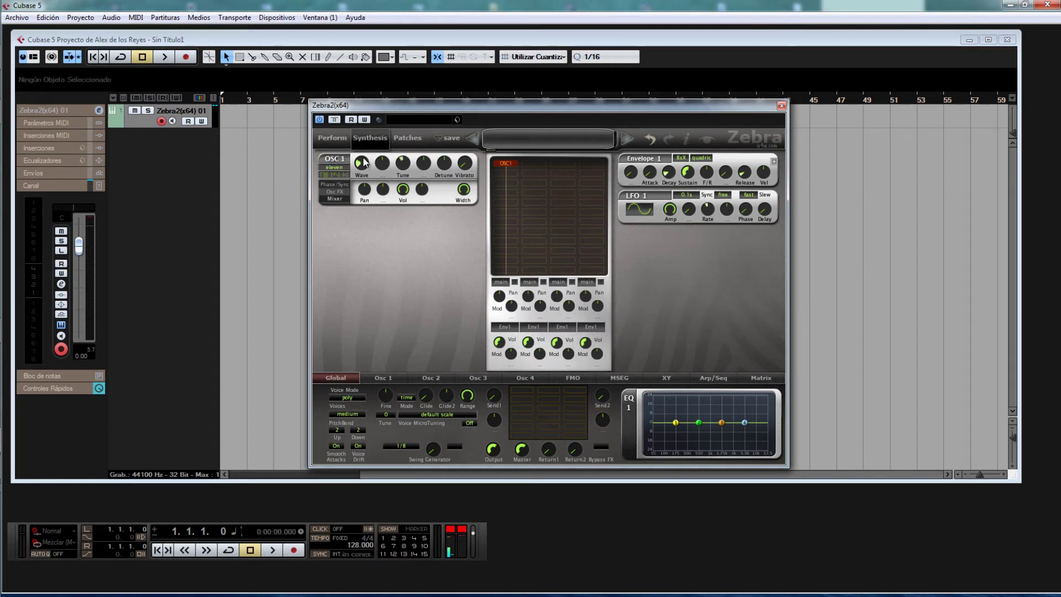
left_click(513, 176)
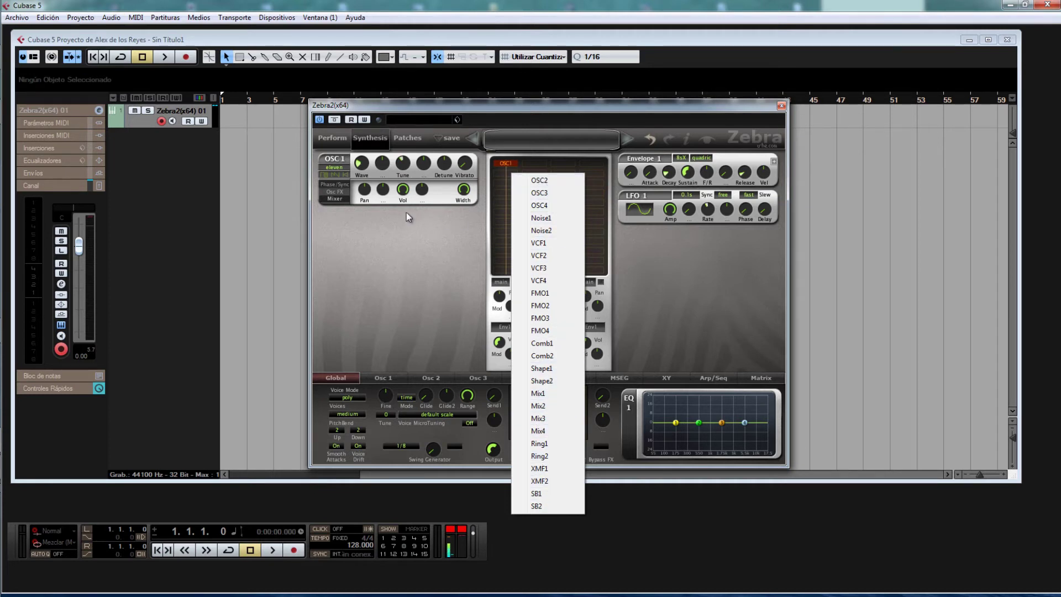
left_click(546, 242)
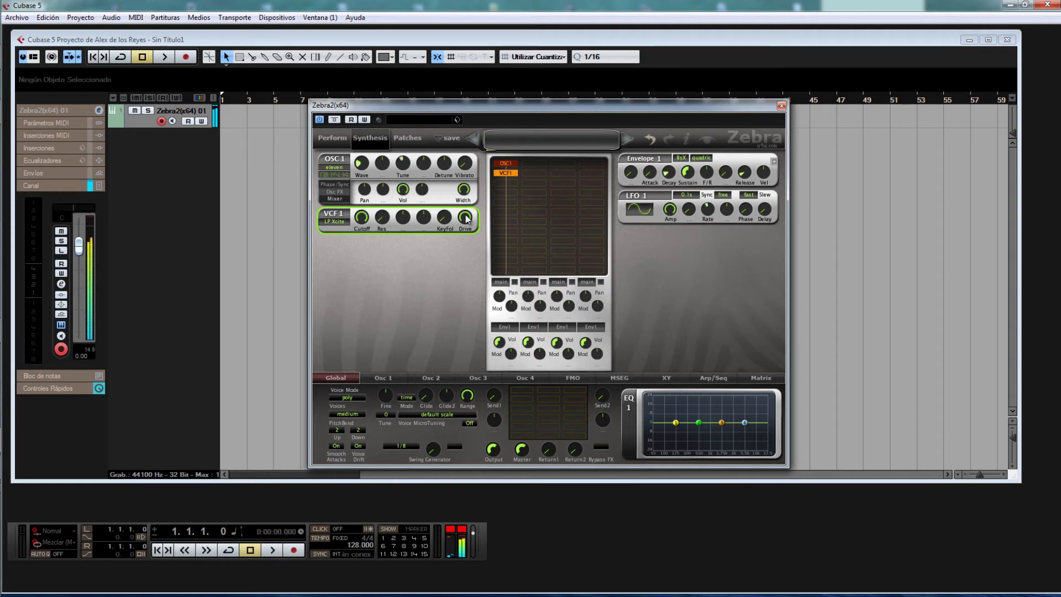
left_click(344, 168)
left_click(345, 171)
left_click(344, 168)
left_click(375, 217)
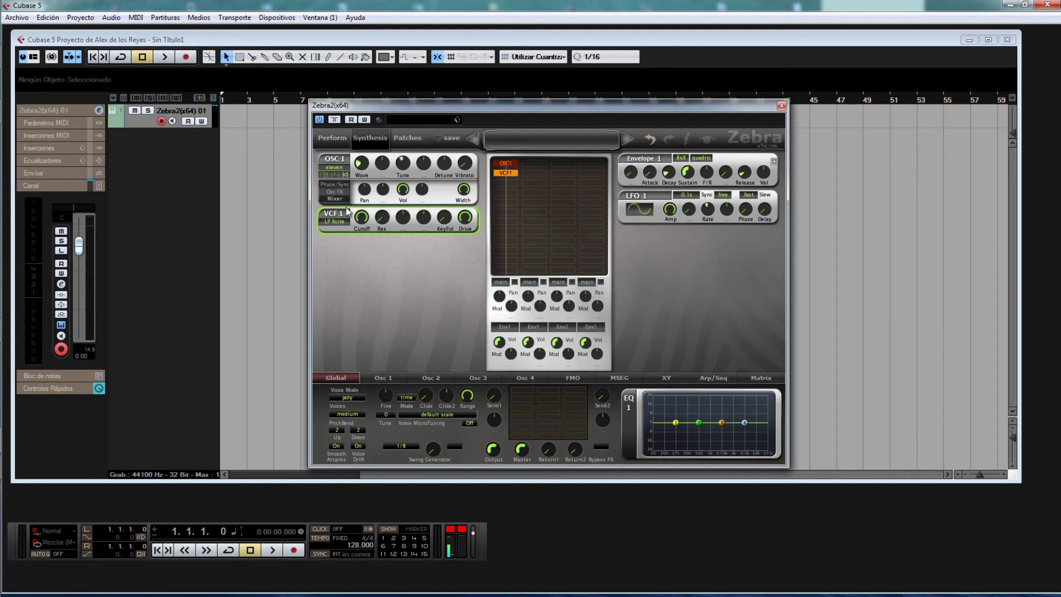
Compare the LP MidDrive and LP Xcite filter types on VCF 1 and settle on LP MidDrive
left_click(334, 222)
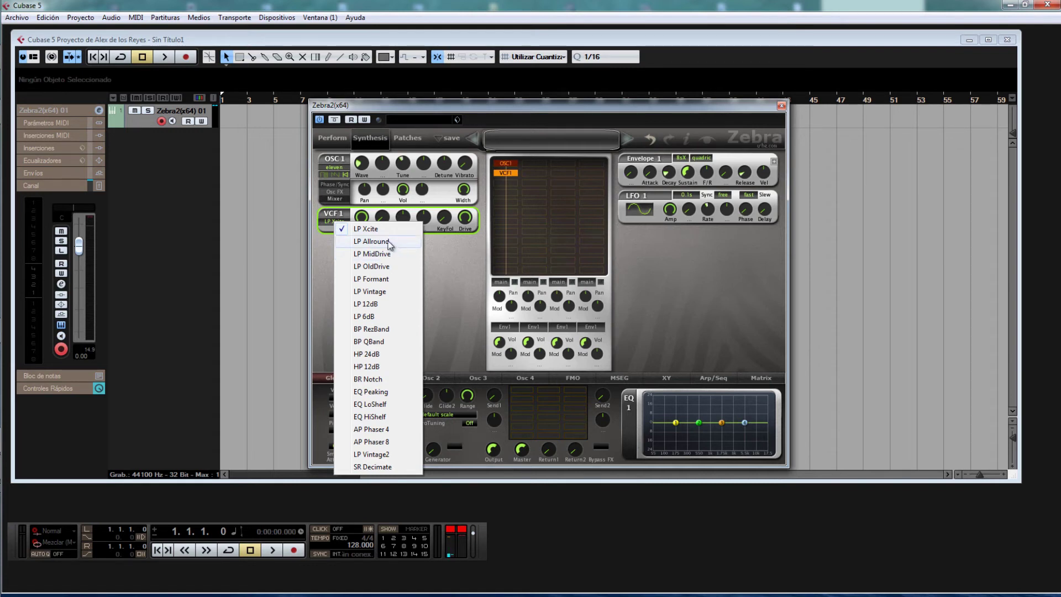
left_click(378, 255)
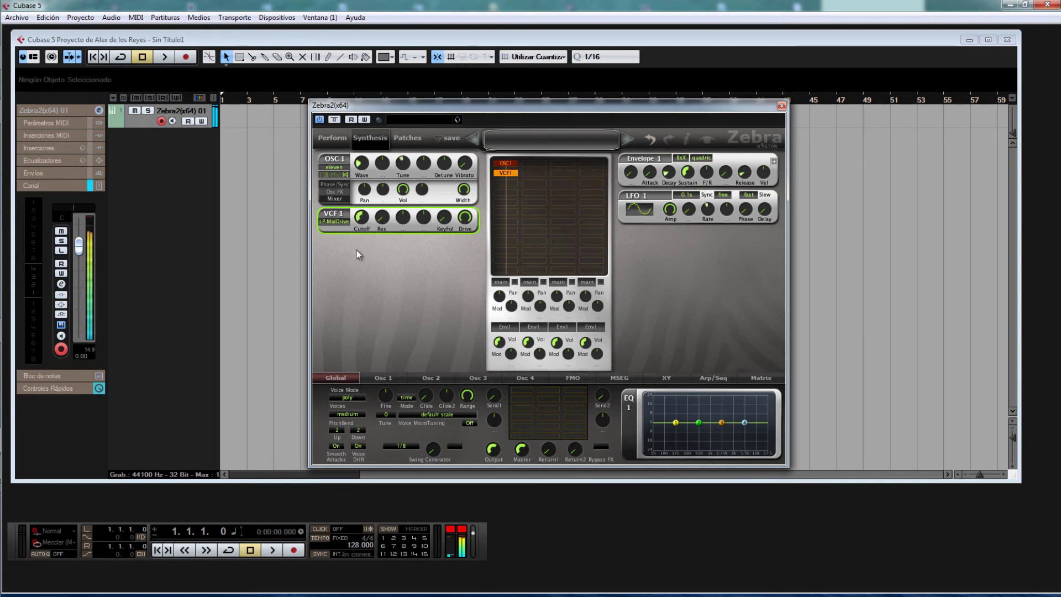
left_click(334, 221)
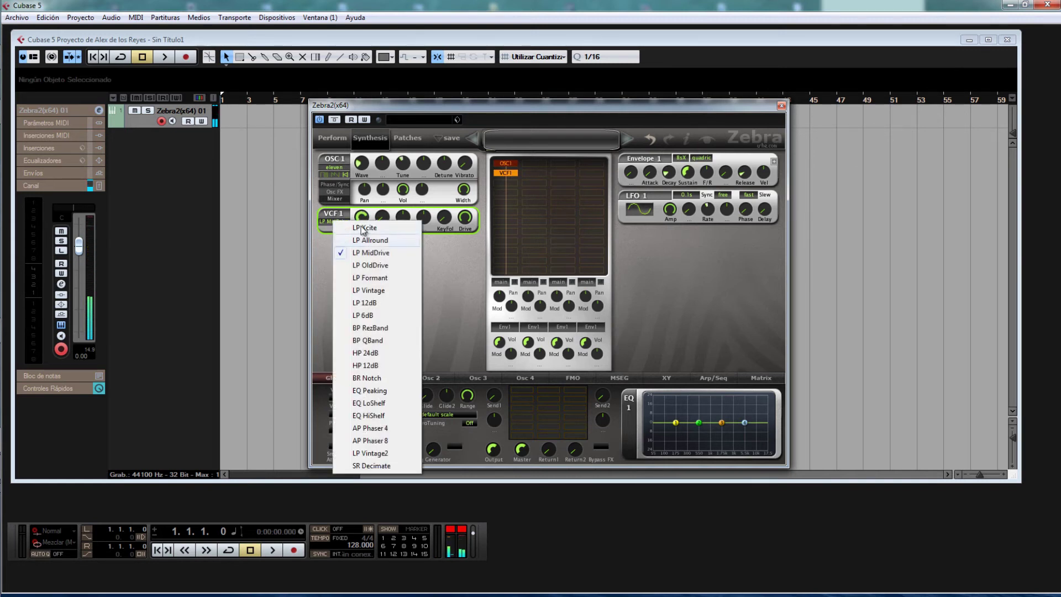
left_click(362, 227)
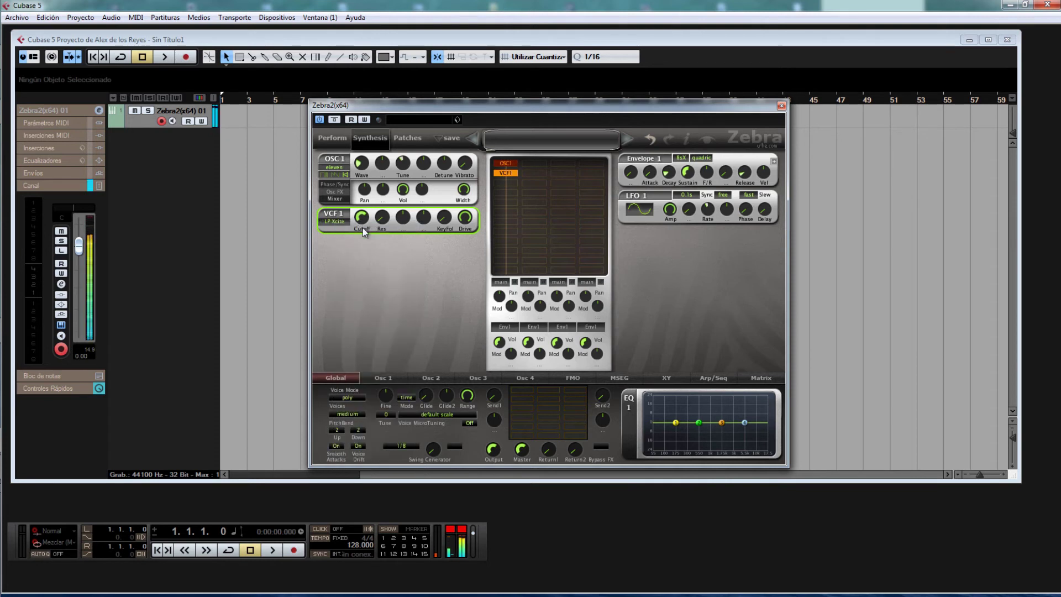
left_click(334, 221)
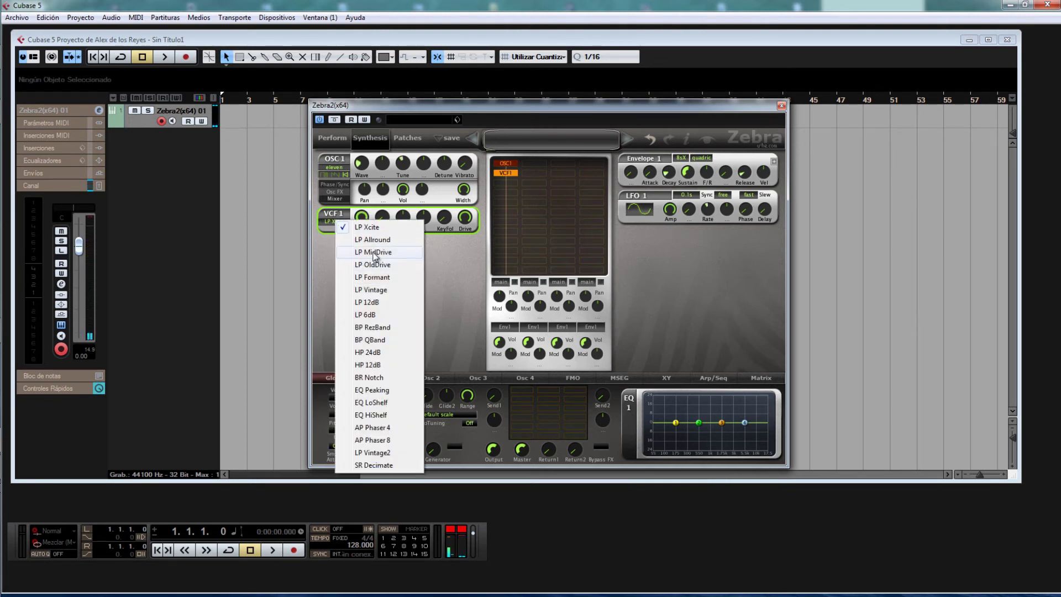
left_click(375, 253)
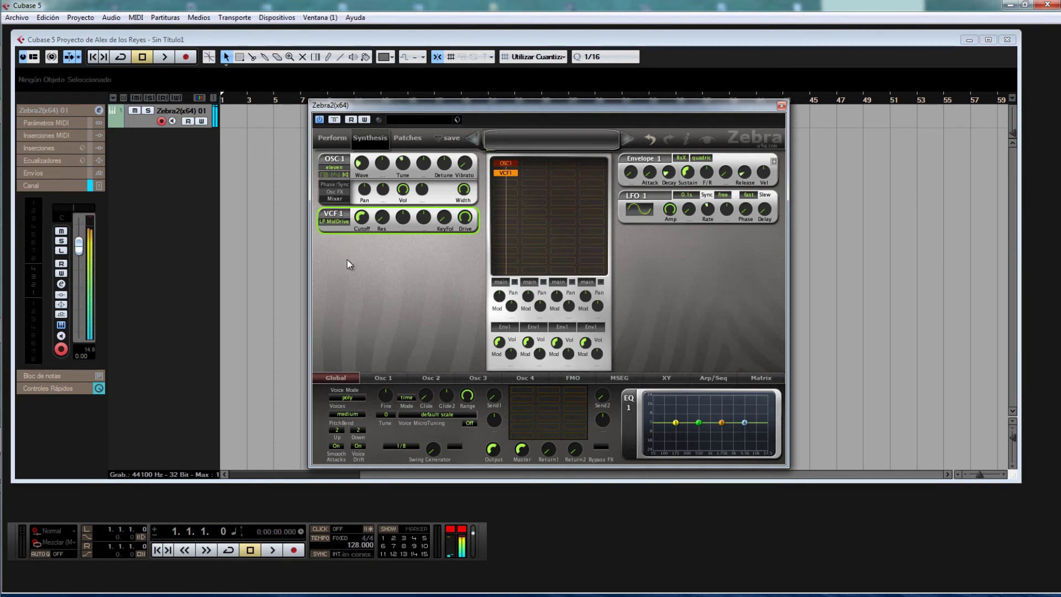
Audition VCF 1's Drive amount up to its maximum and examine the available filter types without changing the selection
left_click_drag(347, 260, 352, 272)
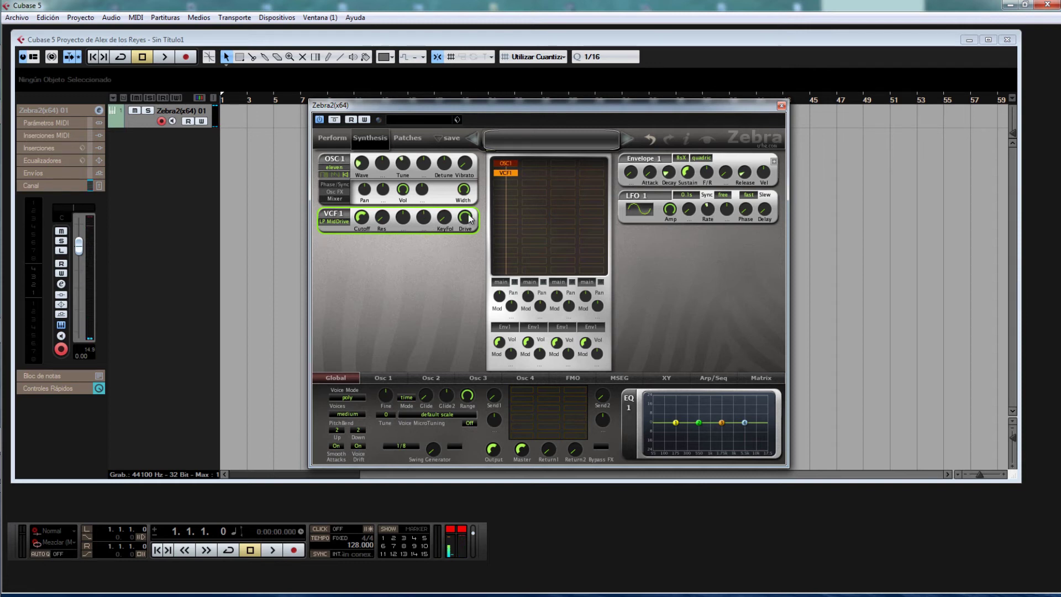
left_click_drag(469, 218, 475, 179)
left_click(338, 222)
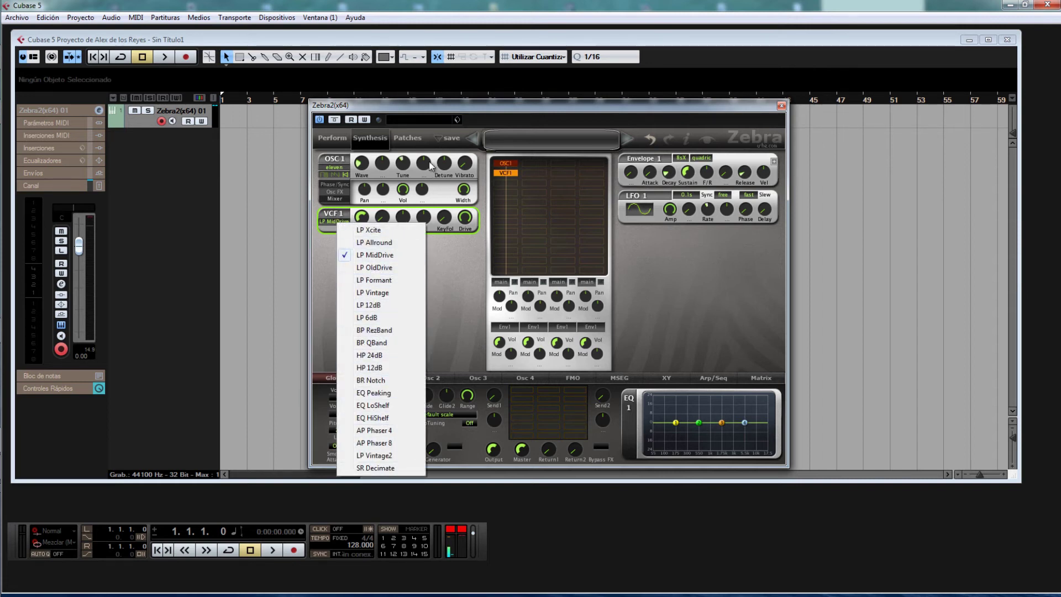
left_click(326, 283)
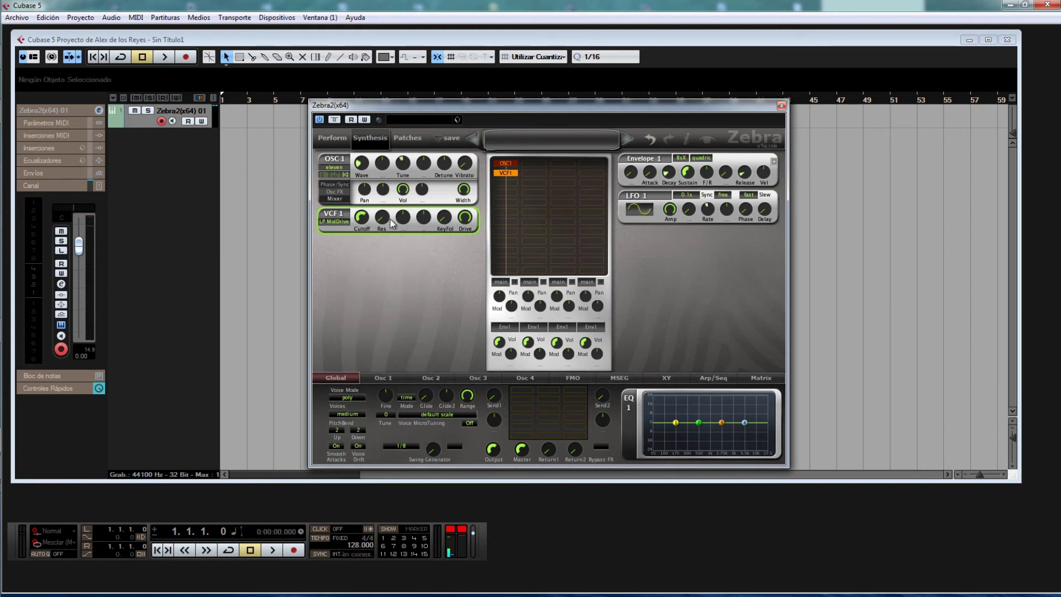
Try a Comb1 module below VCF1 in Split Comb and Split Dual modes, and remove it from the grid
left_click(506, 181)
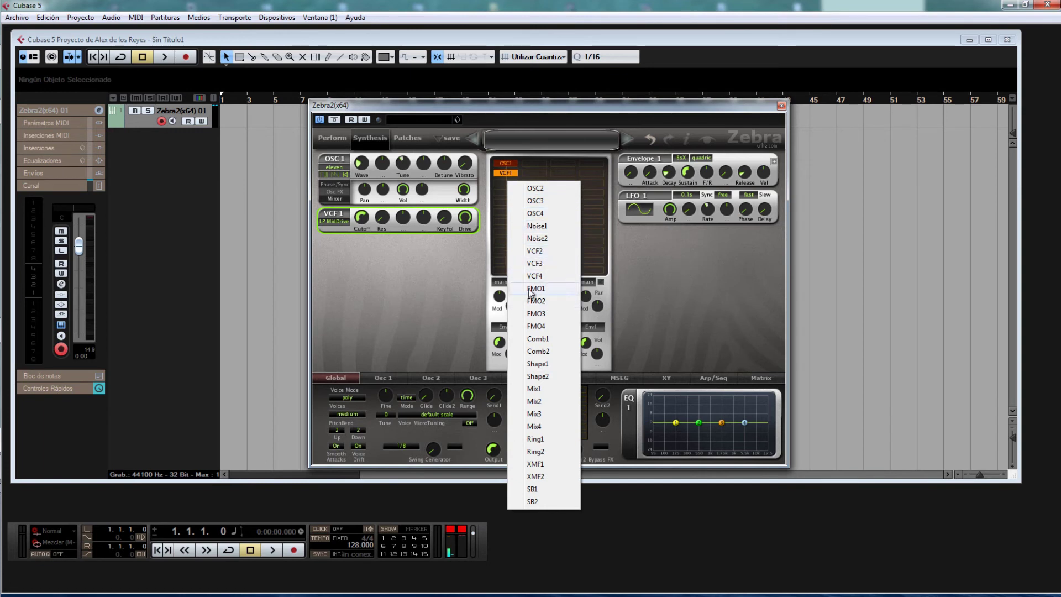
left_click(540, 339)
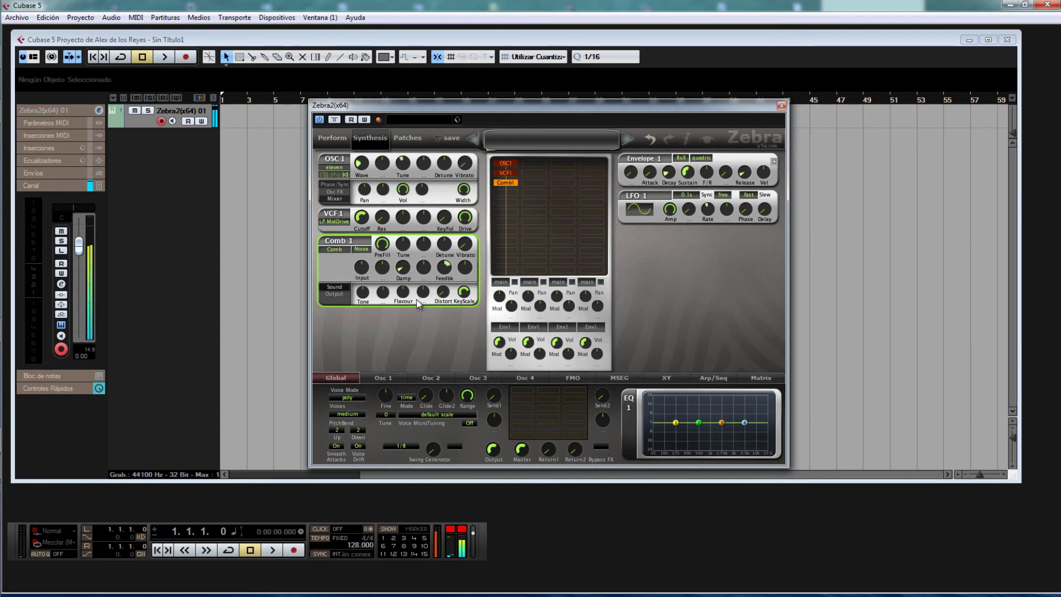
left_click(345, 251)
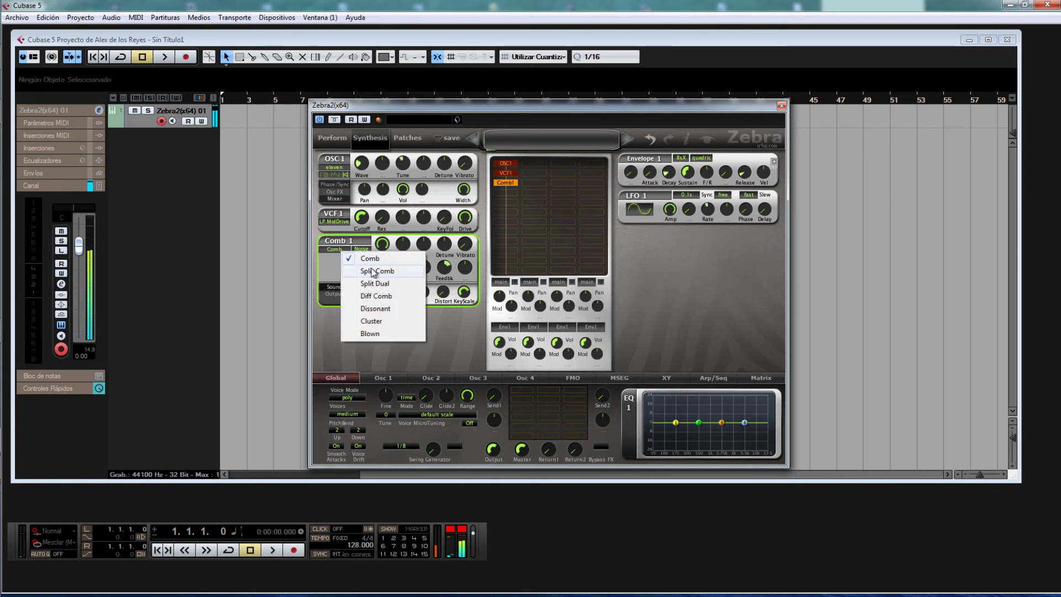
left_click(379, 271)
left_click(354, 253)
left_click(380, 283)
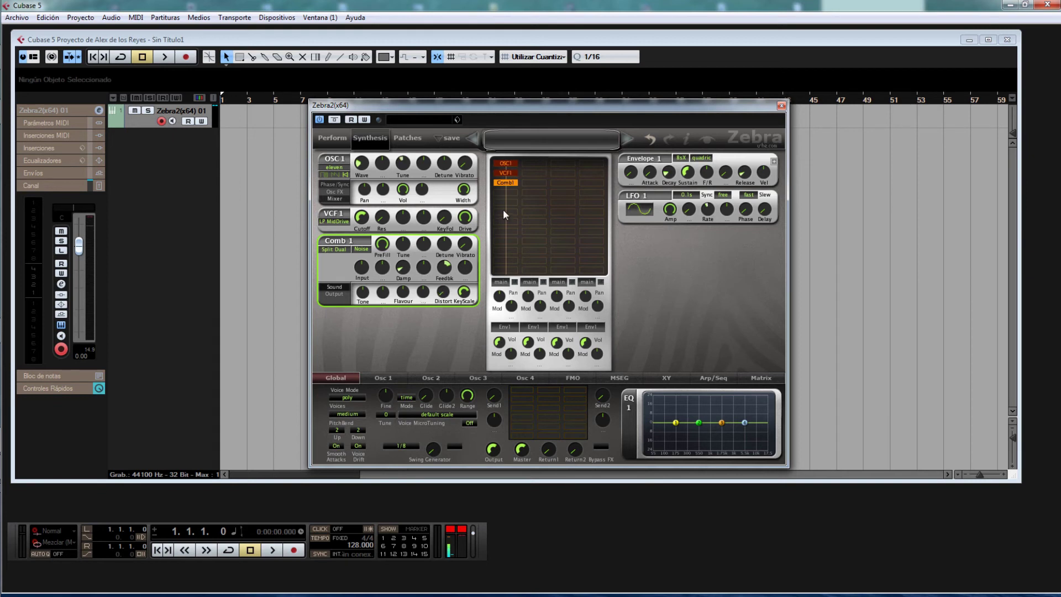
right_click(506, 185)
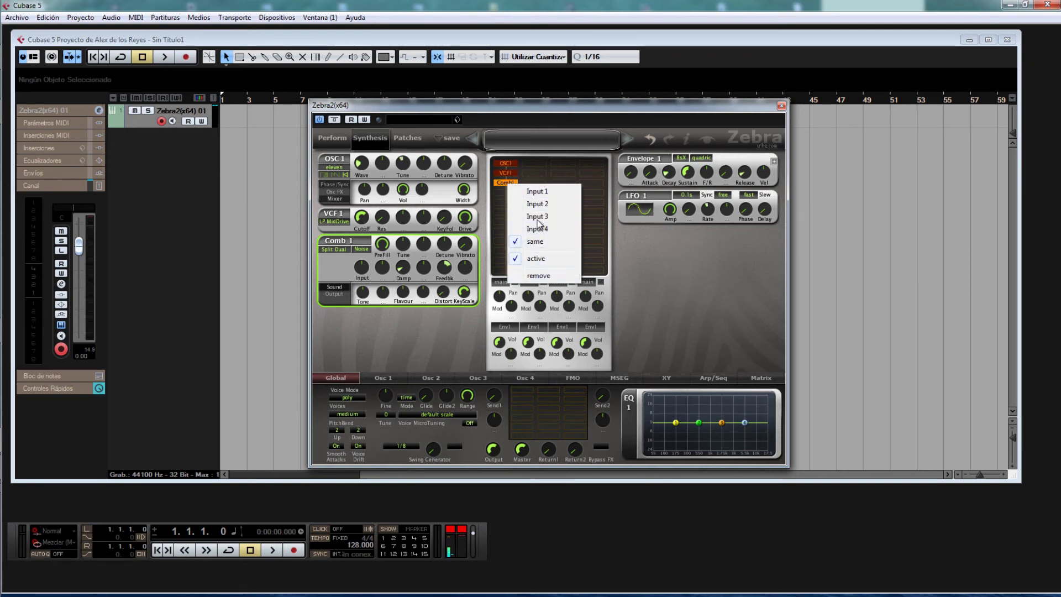
left_click(545, 277)
Try an FMO1 module in the grid's second lane with some FM amount, and remove it
left_click(506, 183)
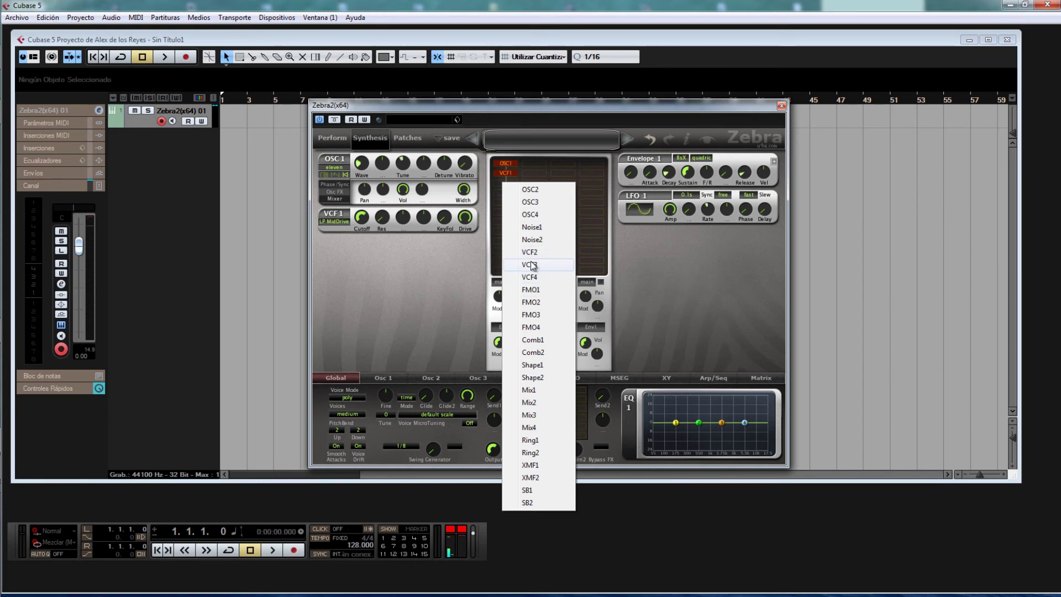
left_click(532, 291)
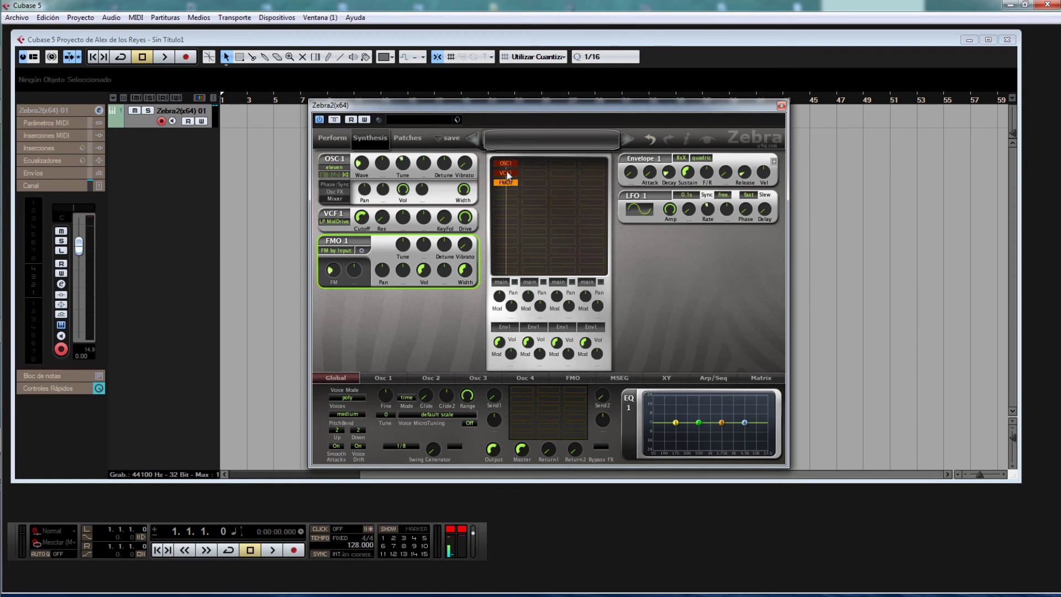
left_click_drag(505, 182, 534, 165)
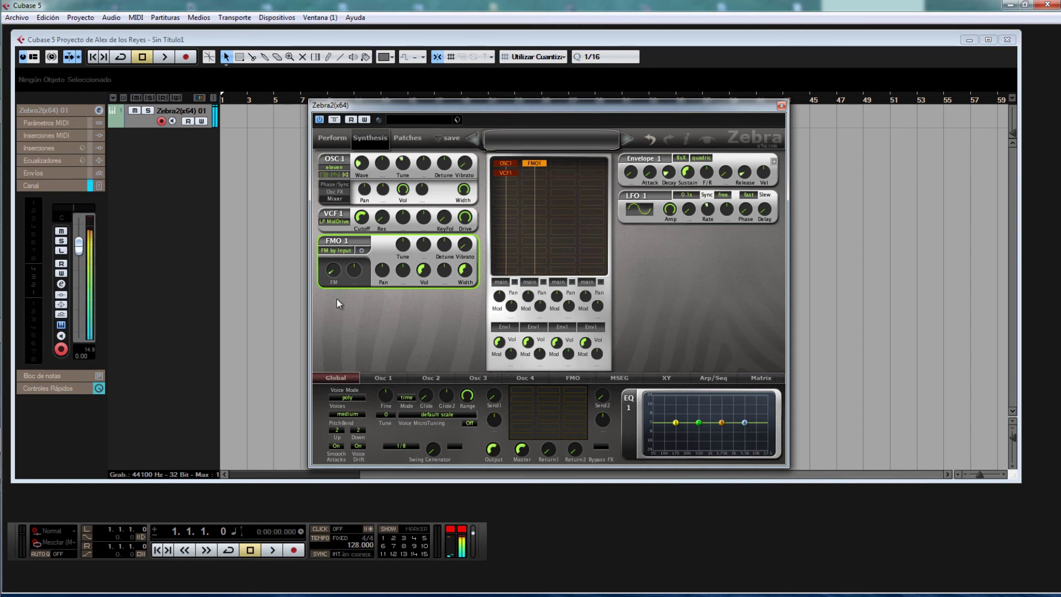
left_click_drag(335, 273, 337, 249)
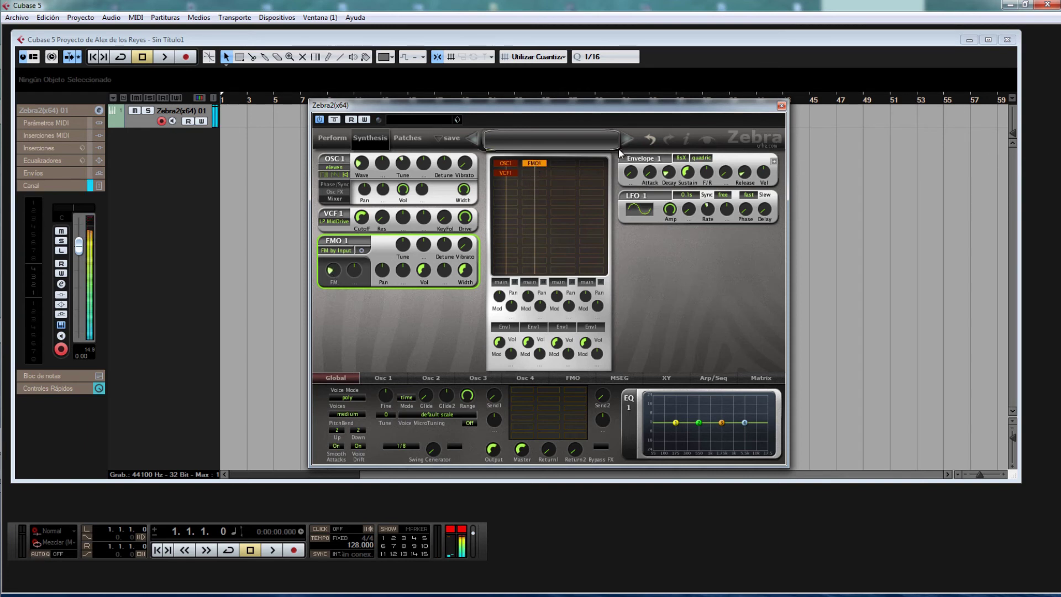
right_click(533, 163)
left_click(572, 255)
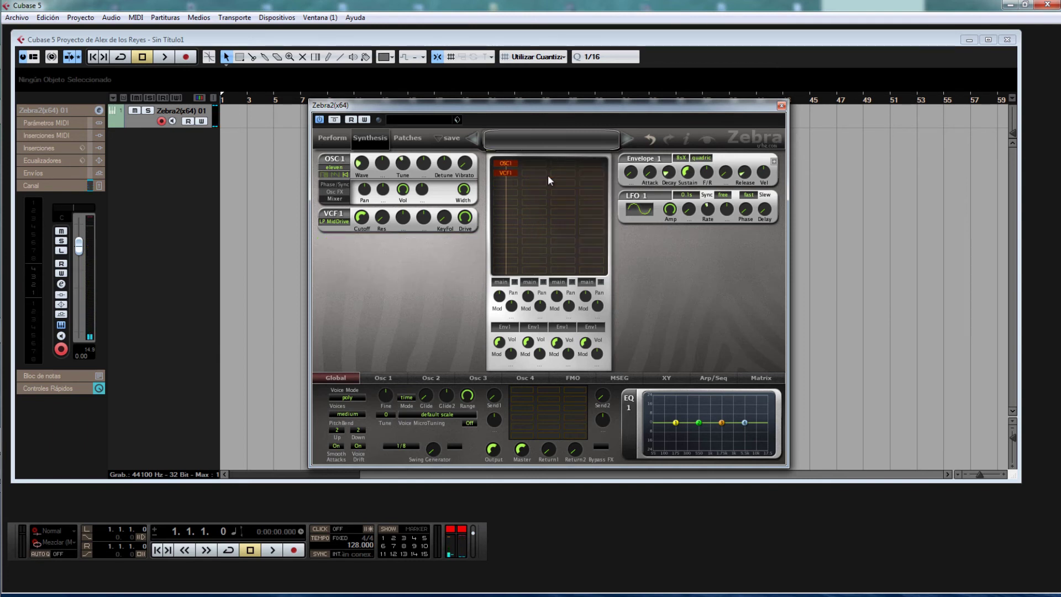
Try a Mix1 module below VCF1, adjust its pan, and remove it from the grid
left_click(504, 185)
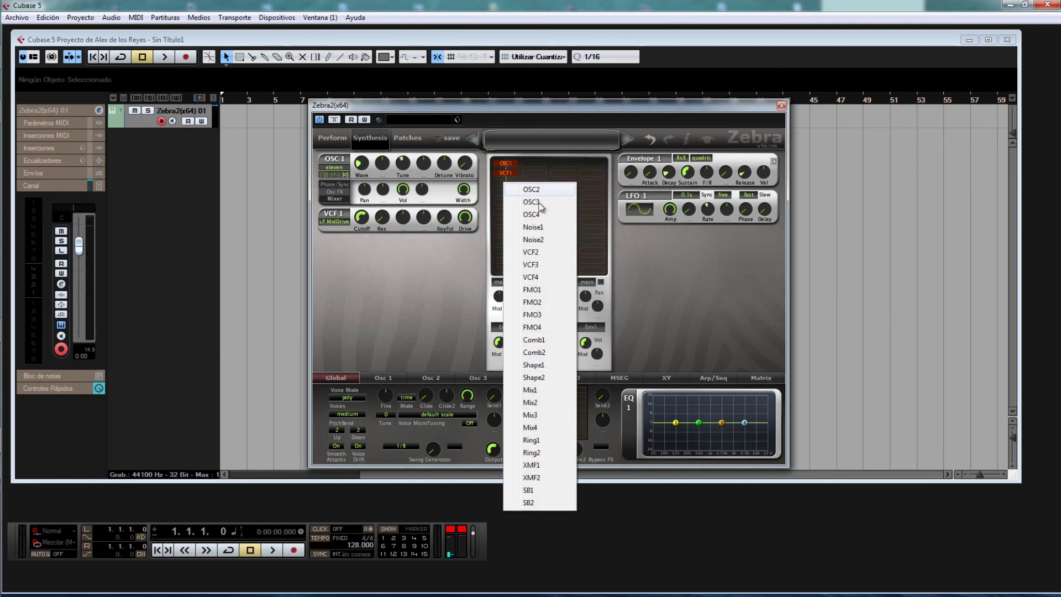
left_click(533, 392)
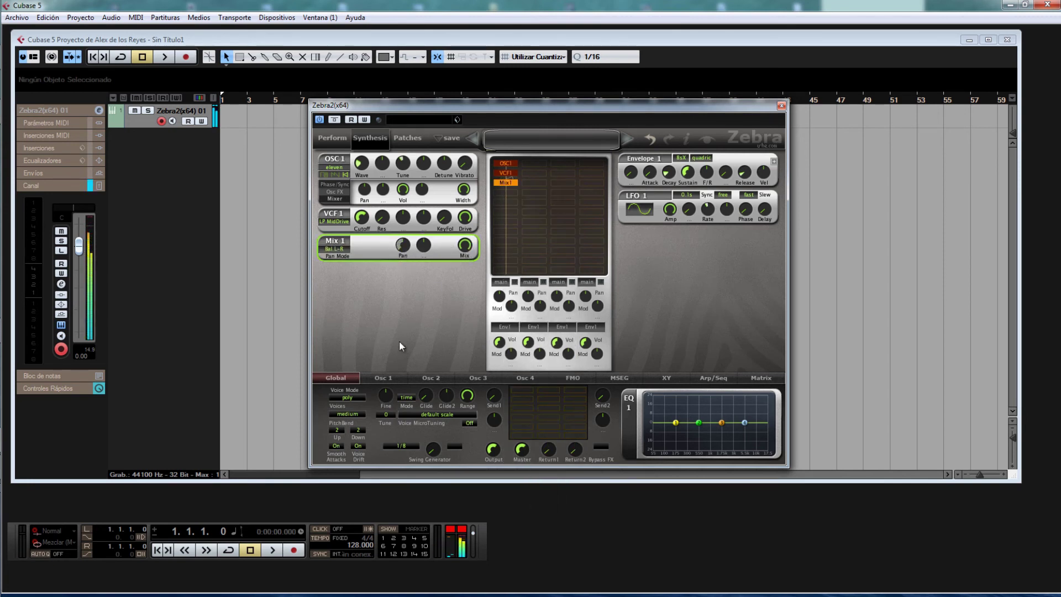
left_click_drag(410, 254, 409, 254)
right_click(505, 183)
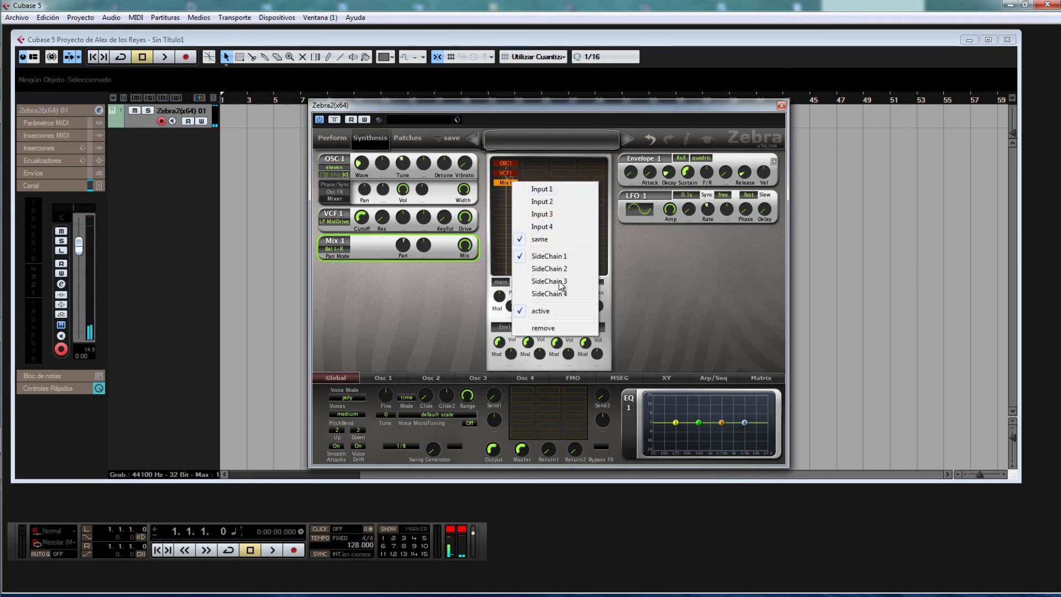
left_click(516, 327)
Try a Ring1 module below VCF1 twice, examine the available effect modules, and remove the ring modulator from the grid
left_click(502, 181)
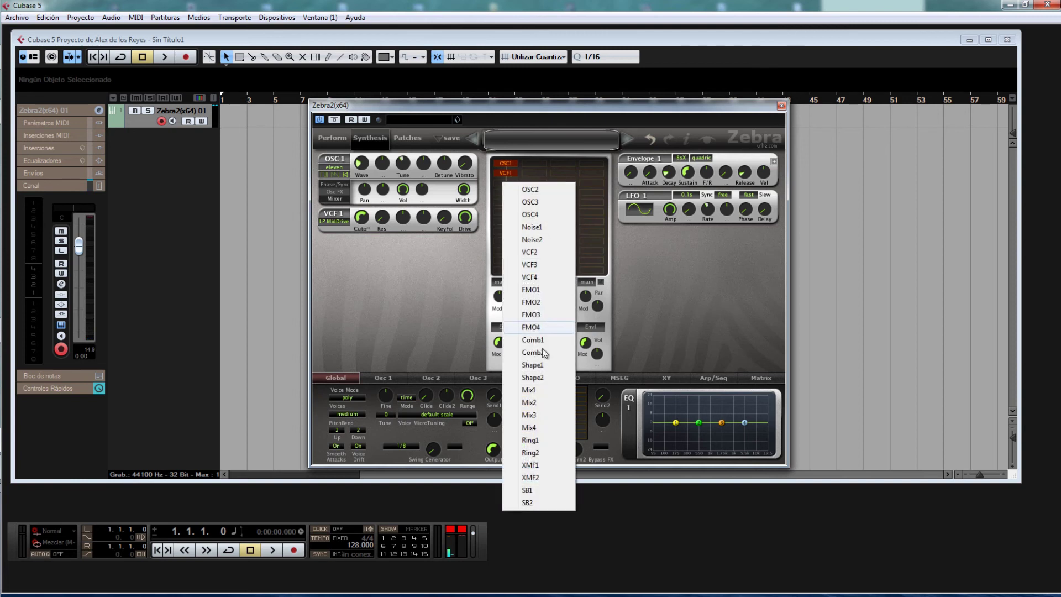
left_click(534, 441)
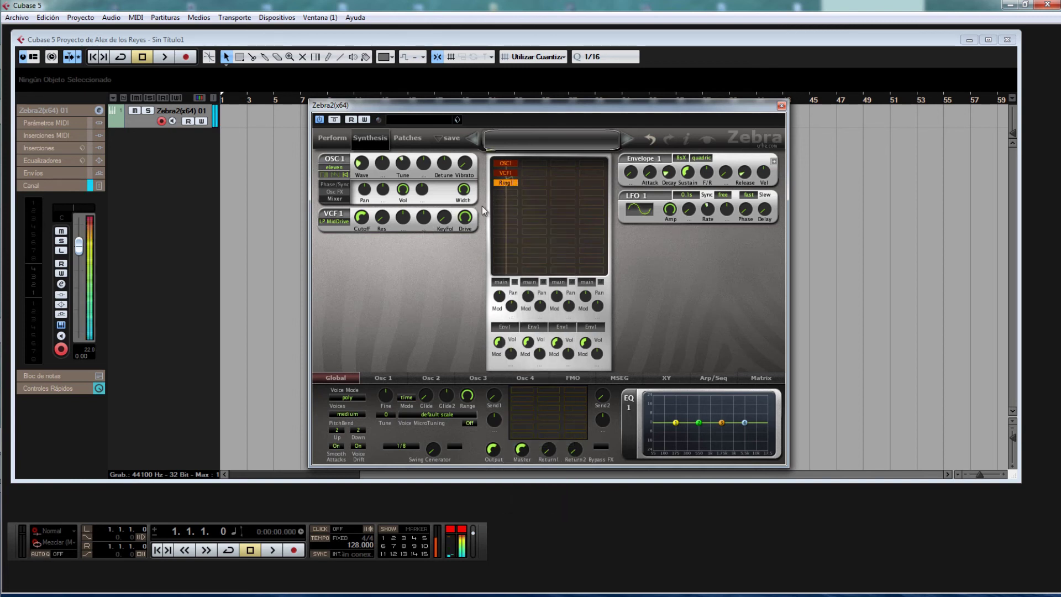
right_click(503, 183)
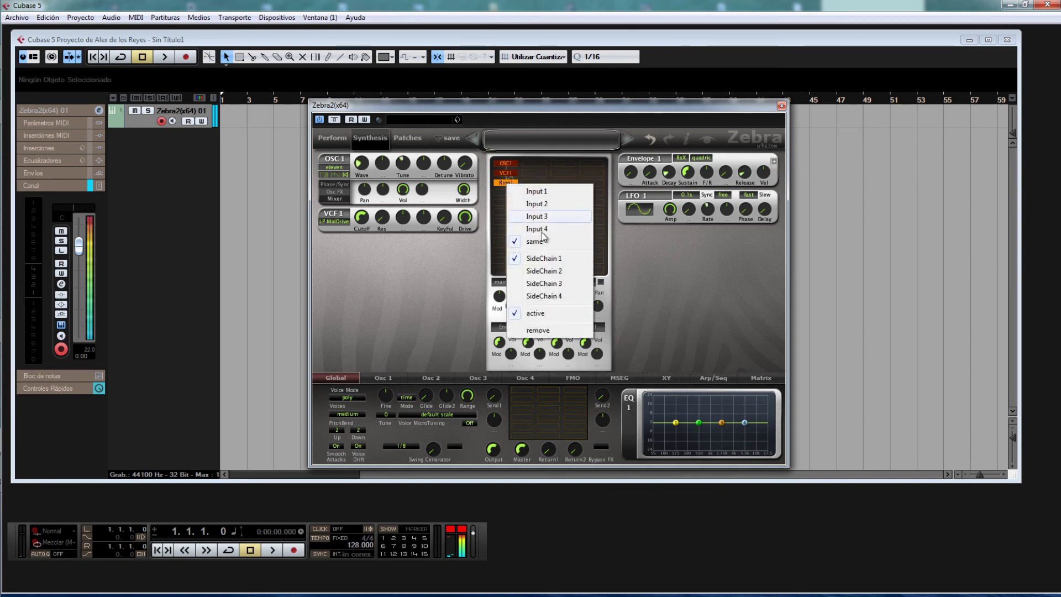
left_click(544, 331)
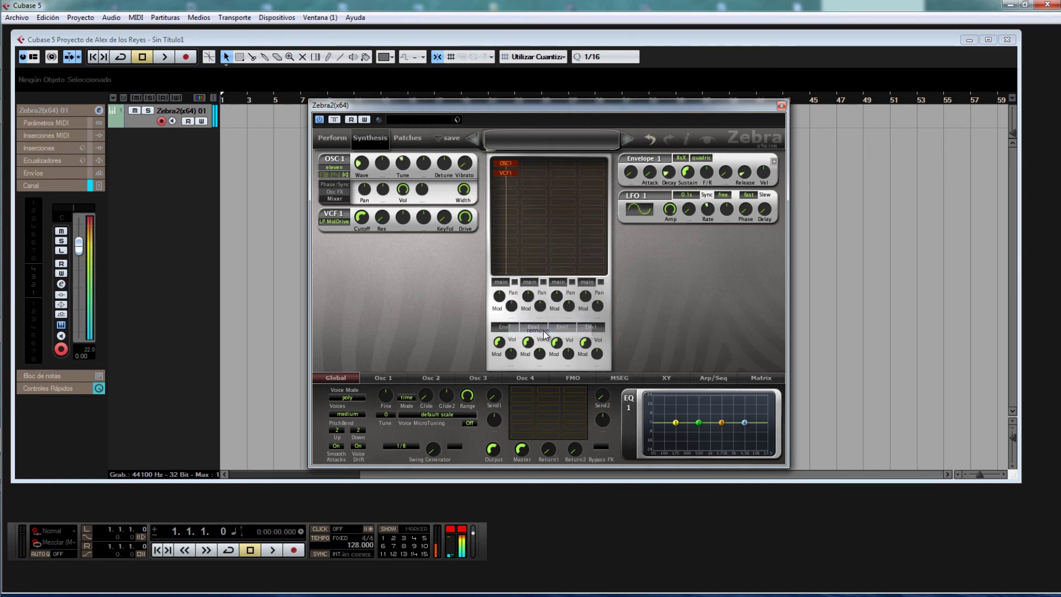
left_click(503, 181)
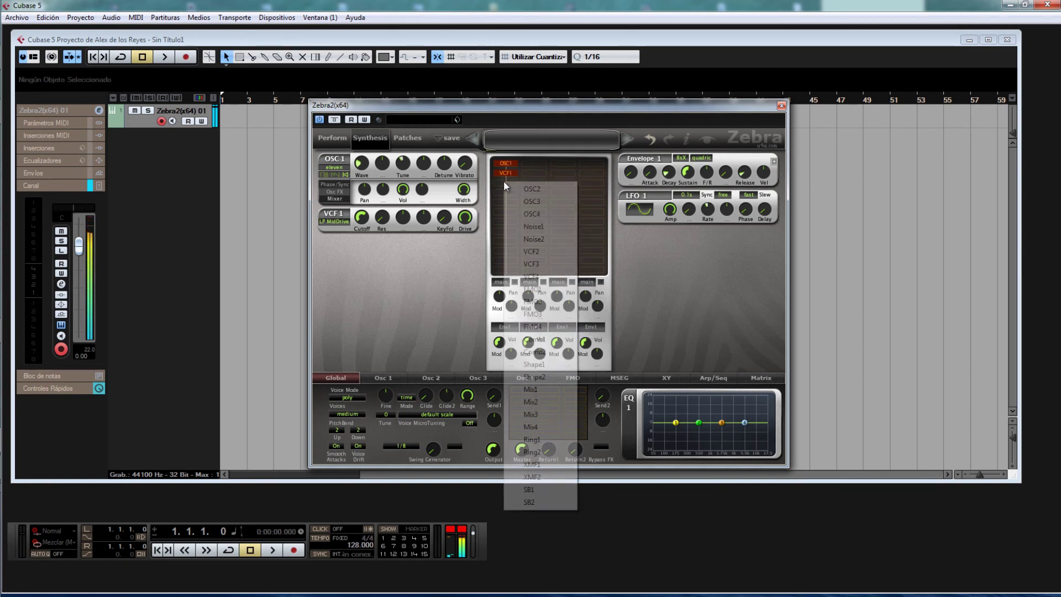
left_click(543, 440)
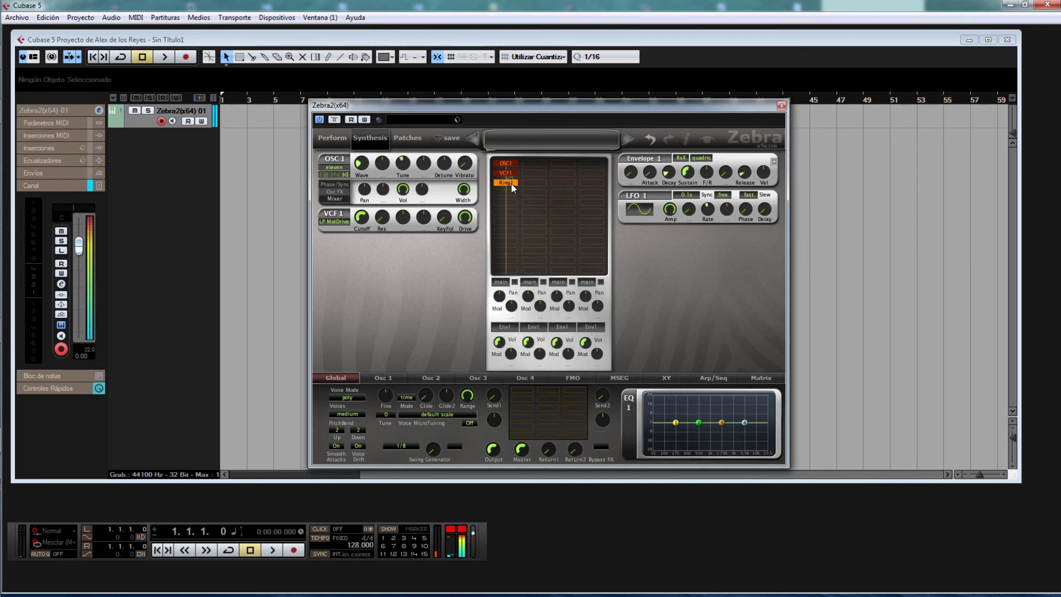
left_click(522, 389)
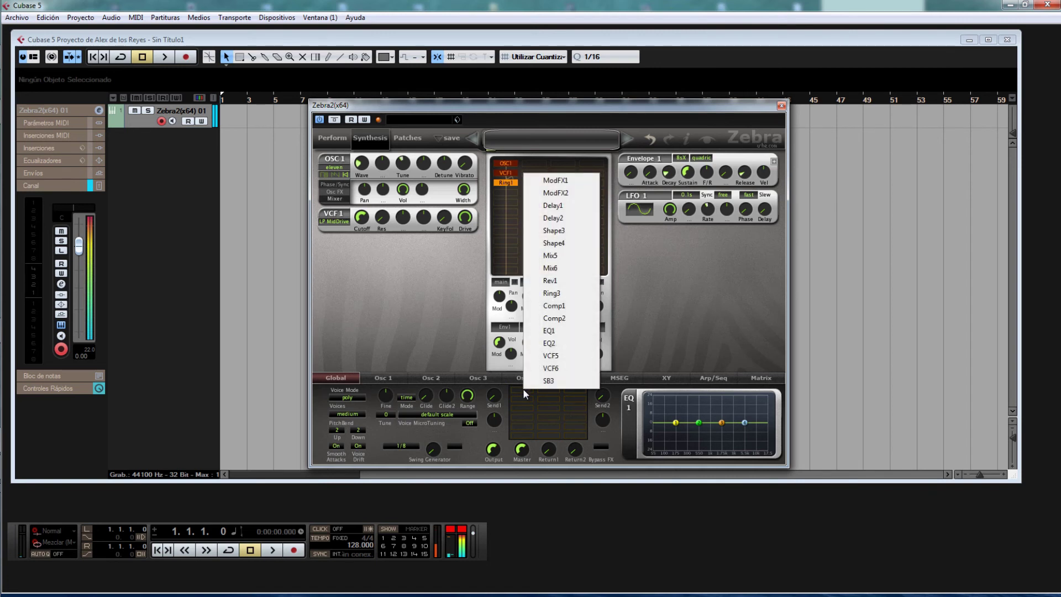
left_click(414, 350)
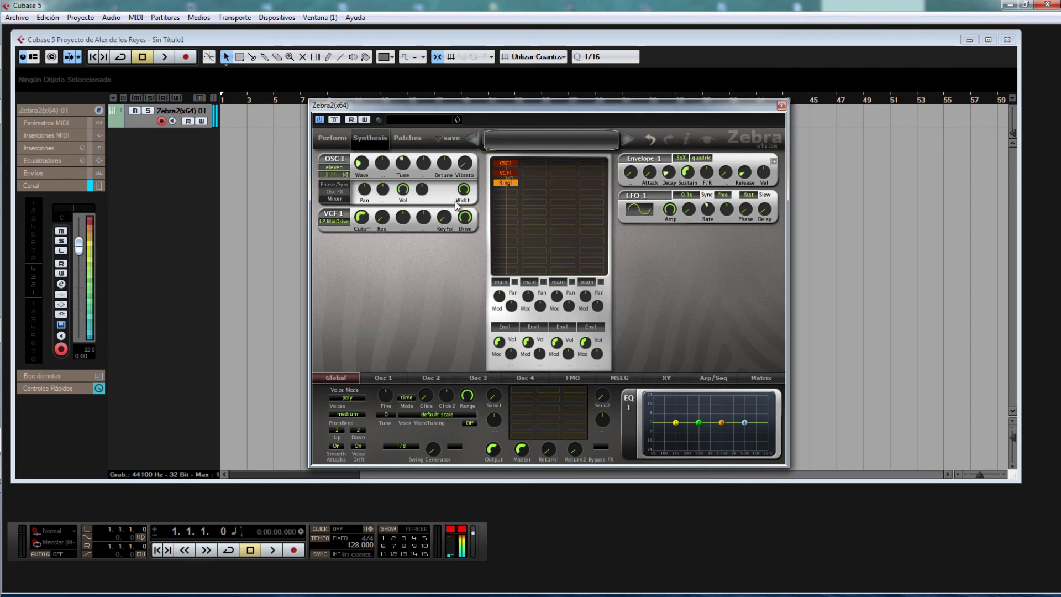
right_click(506, 183)
left_click(543, 327)
Try an SB1 module below VCF1 with different Freq amounts in the 10Hz, 200Hz and 4kHz ranges, and remove it
left_click(511, 180)
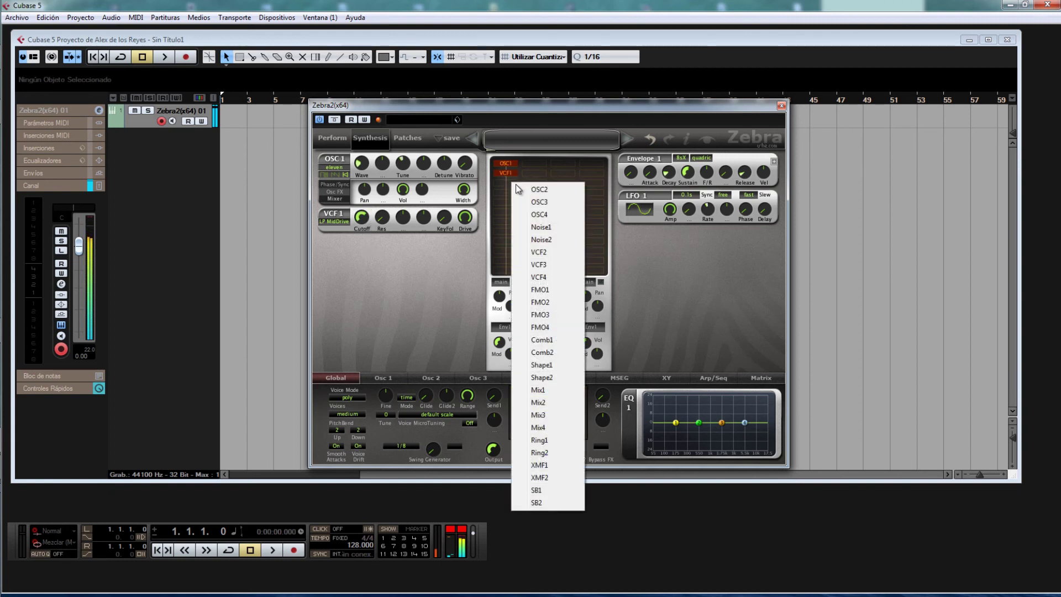
left_click(551, 489)
left_click_drag(361, 248, 364, 223)
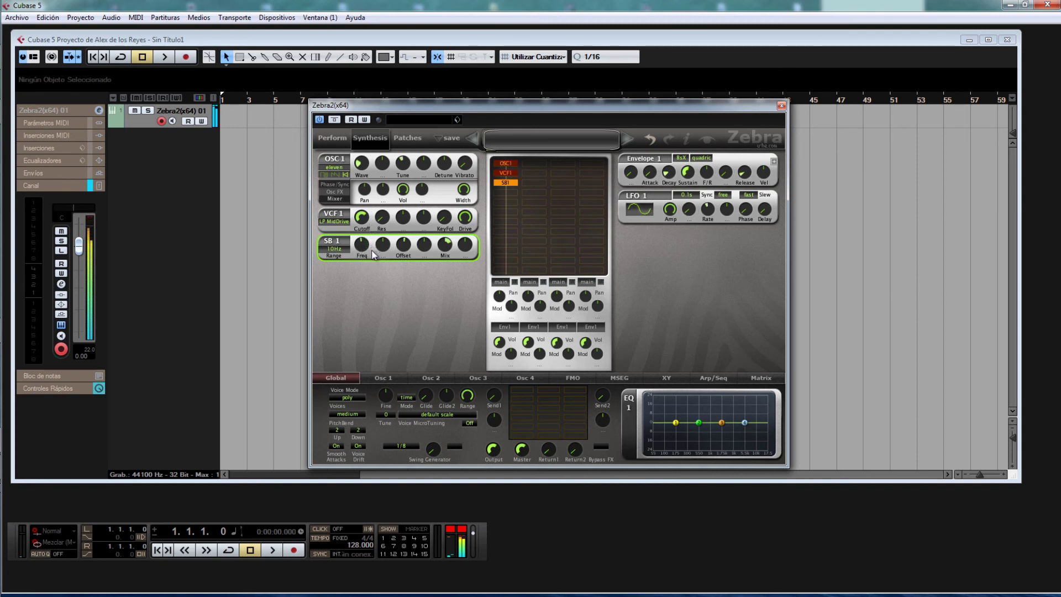
left_click(334, 249)
left_click(375, 269)
left_click_drag(369, 237, 373, 210)
left_click(340, 252)
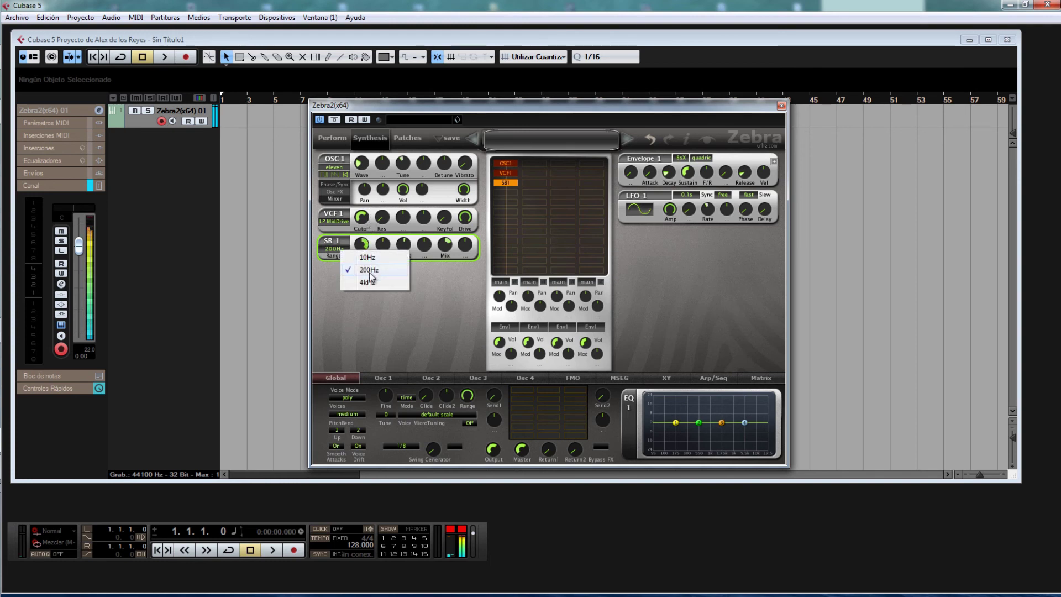
left_click(369, 285)
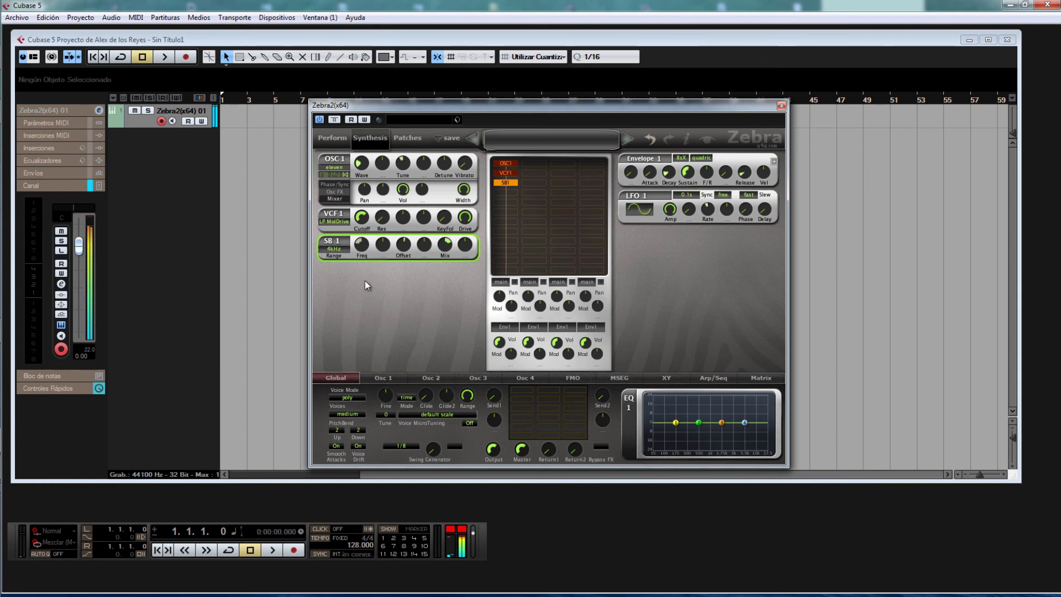
left_click(338, 250)
left_click(356, 251)
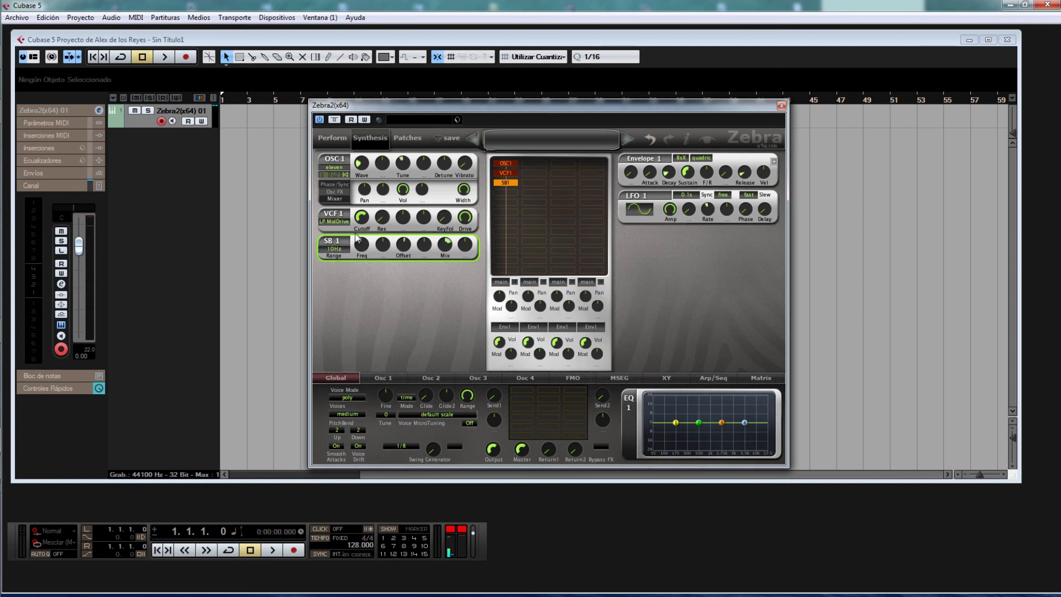
right_click(512, 184)
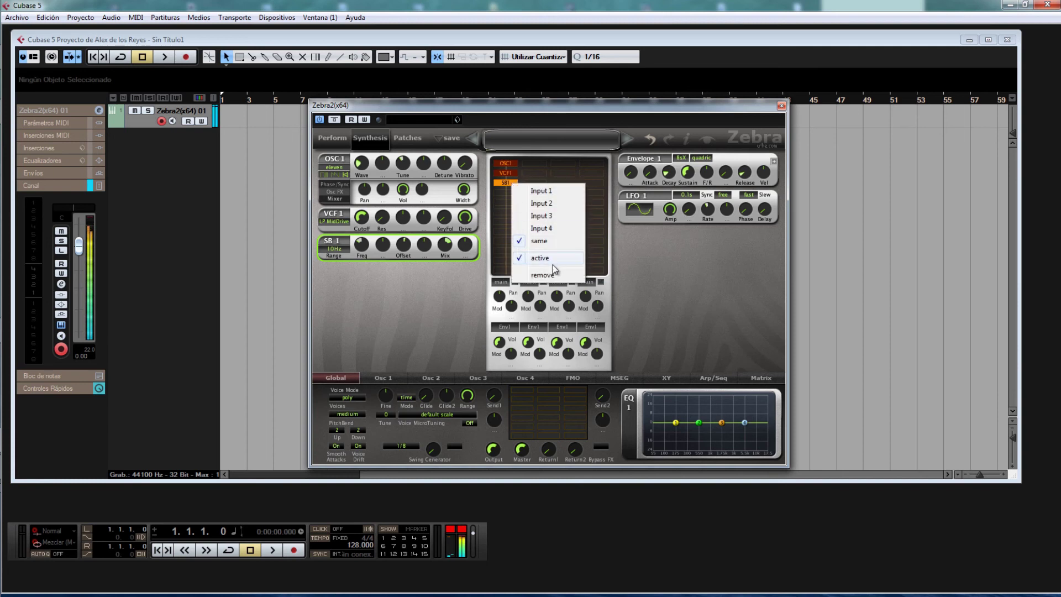
left_click(547, 279)
Add a Shape1 module below VCF1, raise its Depth, Input, Output and HiOut, and lower its Edge
left_click(504, 185)
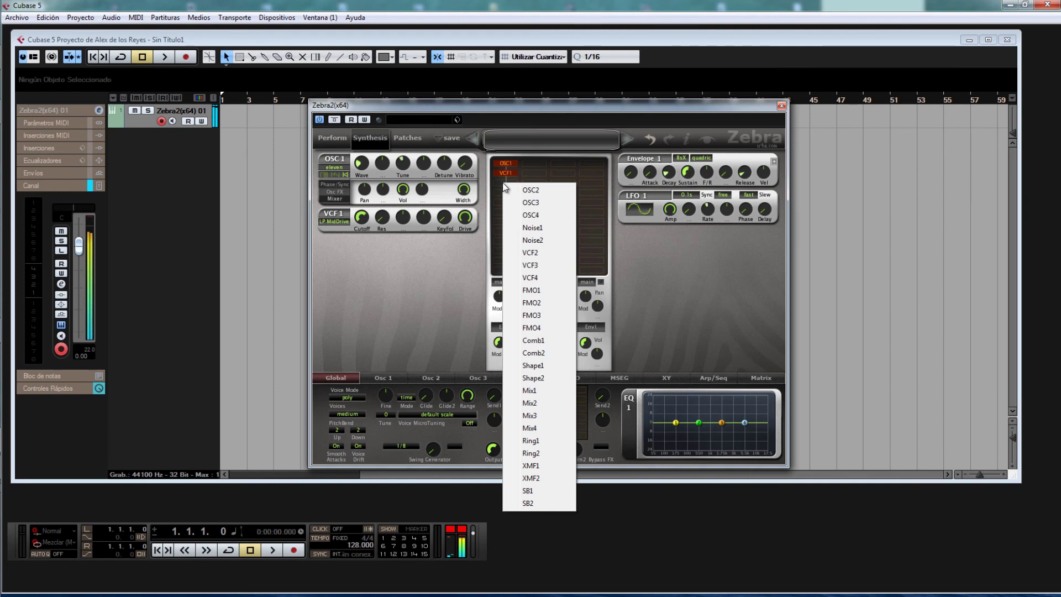
left_click(533, 366)
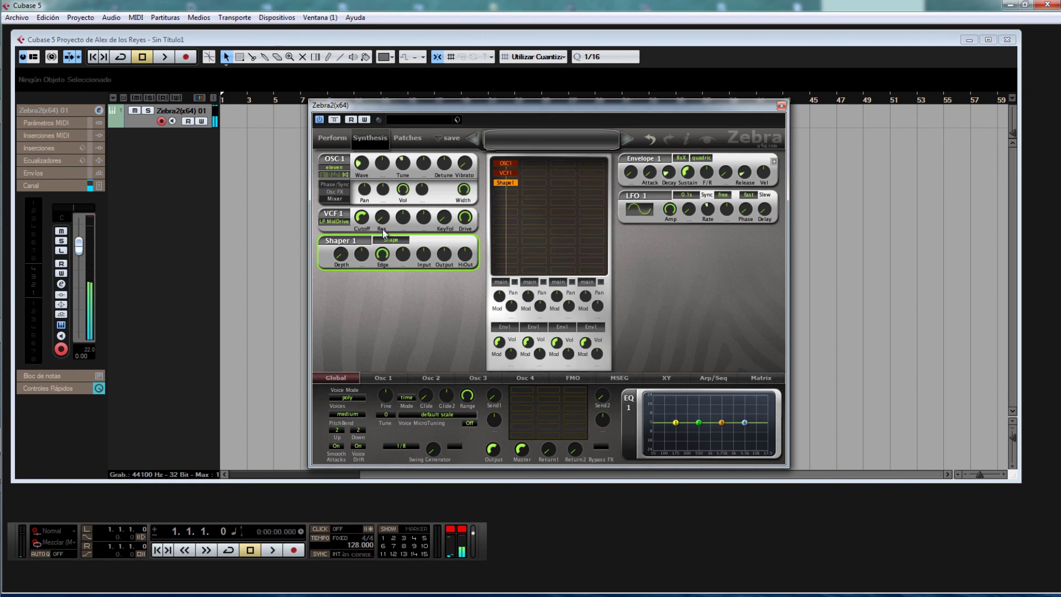
left_click_drag(382, 254, 395, 294)
left_click_drag(425, 255, 445, 207)
left_click_drag(465, 260, 467, 205)
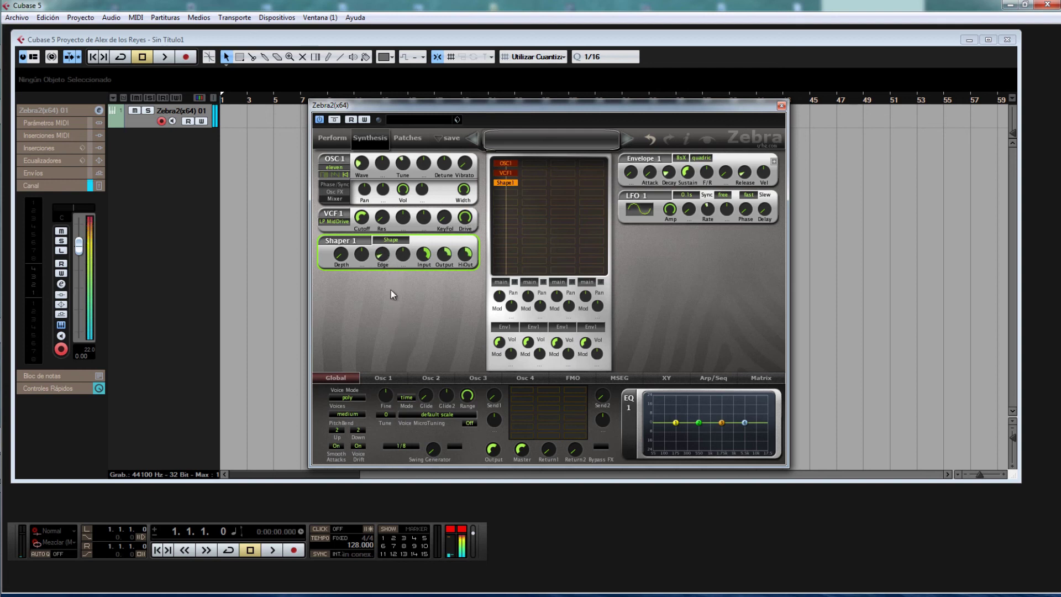
left_click_drag(382, 255, 360, 164)
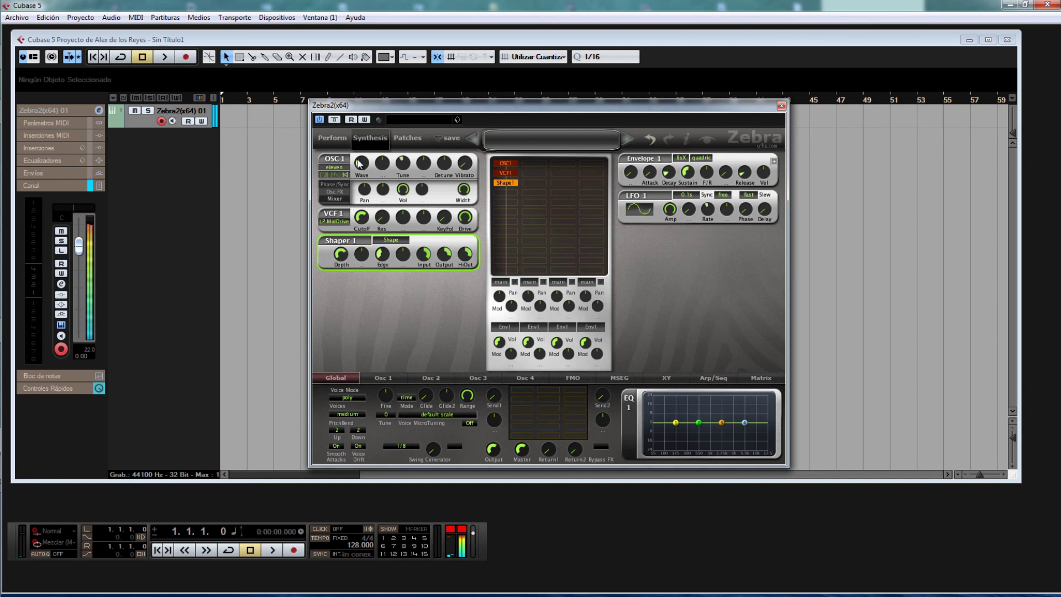
Compare the T-Drive and Crush modes on Shaper 1 and leave it on Crush
left_click(396, 238)
left_click(421, 256)
left_click(392, 240)
left_click(423, 271)
left_click(391, 241)
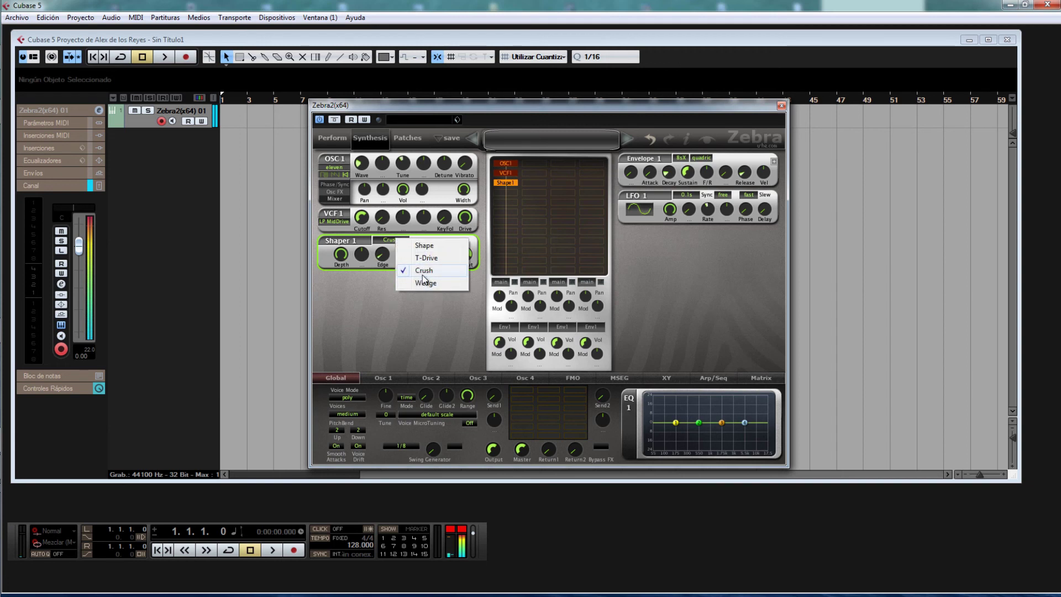
left_click(425, 272)
left_click(402, 238)
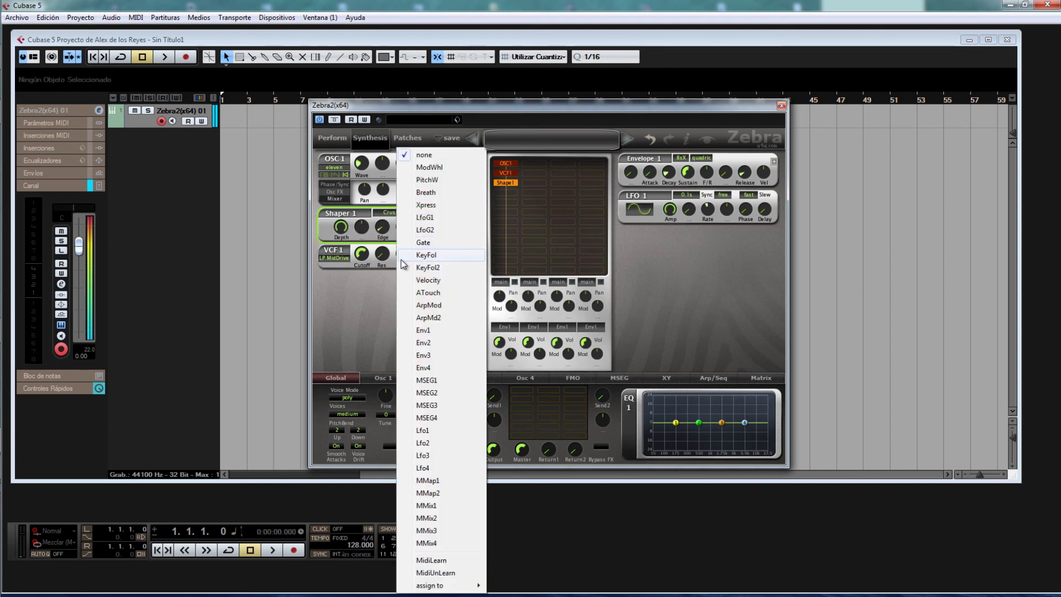
left_click(333, 238)
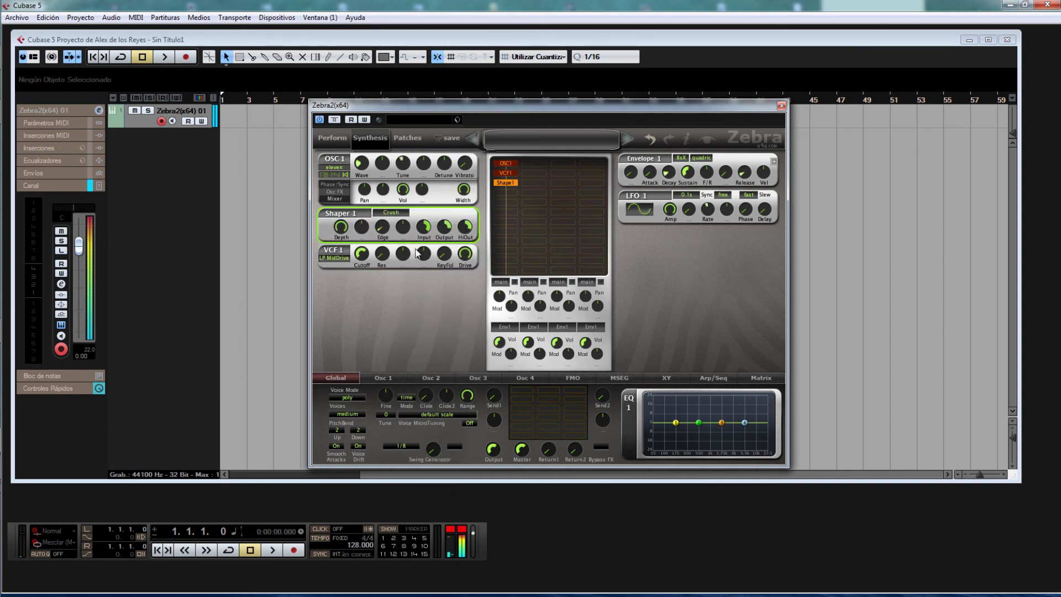
Move VCF1 below Shape1 in the grid's first lane, and place Shape1 back under VCF1
left_click(511, 174)
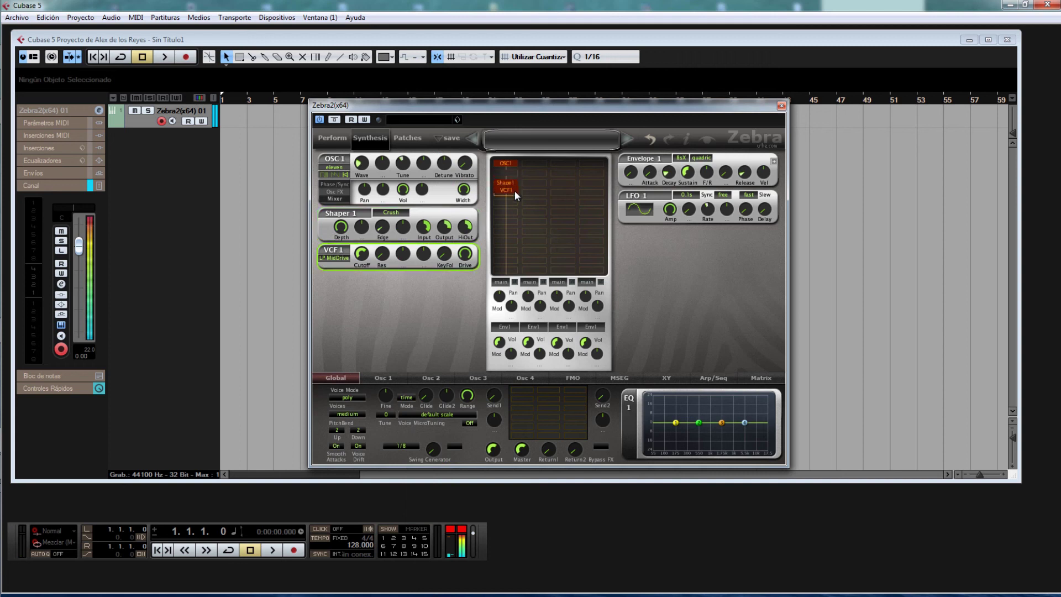
mouse_move(505, 182)
left_mouse_down()
mouse_move(511, 174)
mouse_move(519, 190)
left_mouse_up()
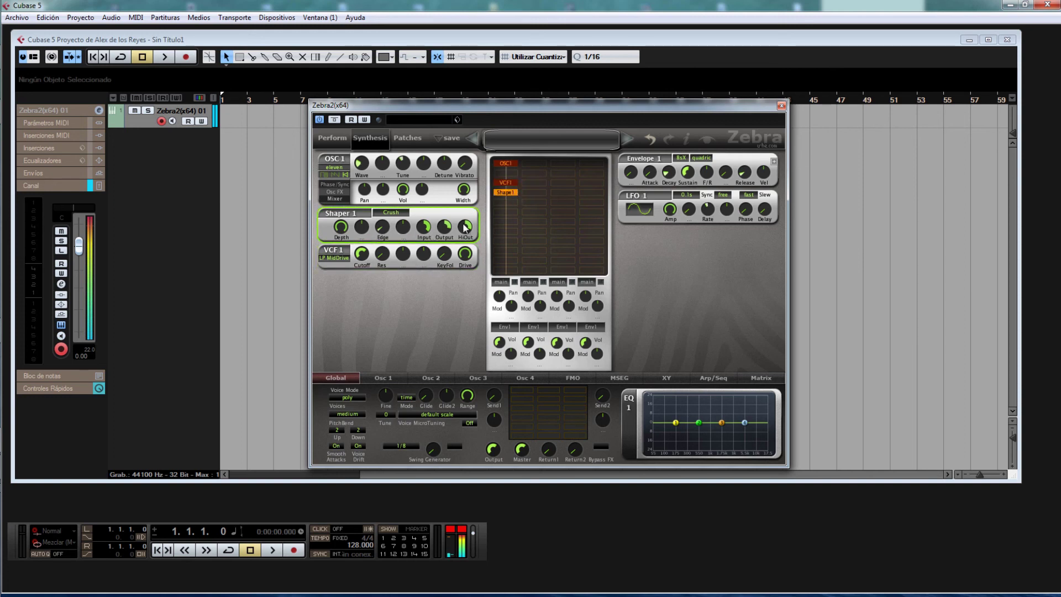
Raise Shaper 1's Edge to its maximum and switch its mode to T-Drive
left_click_drag(387, 233, 389, 164)
left_click(386, 215)
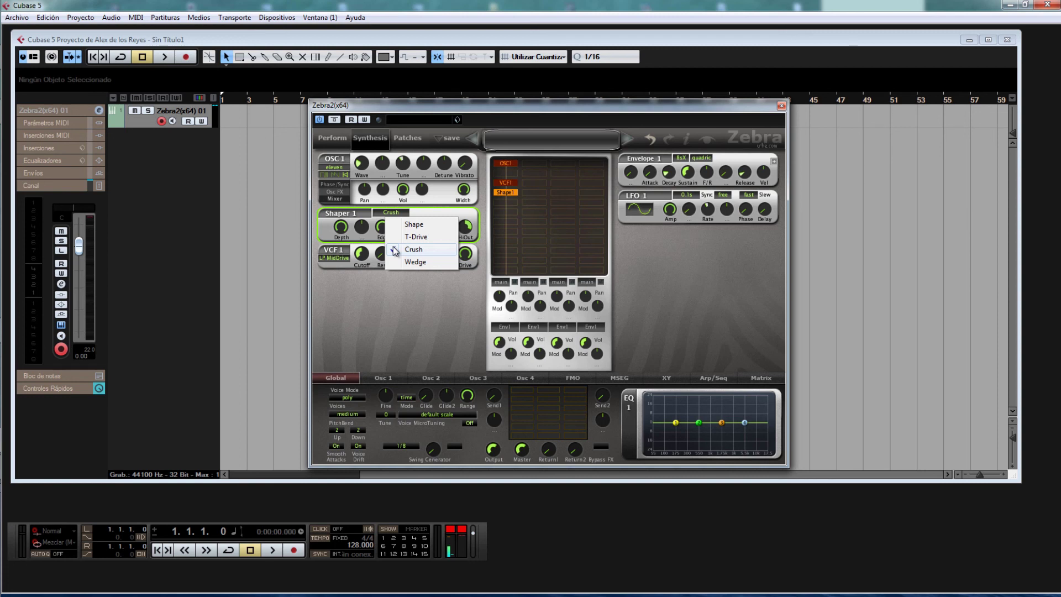
left_click(416, 313)
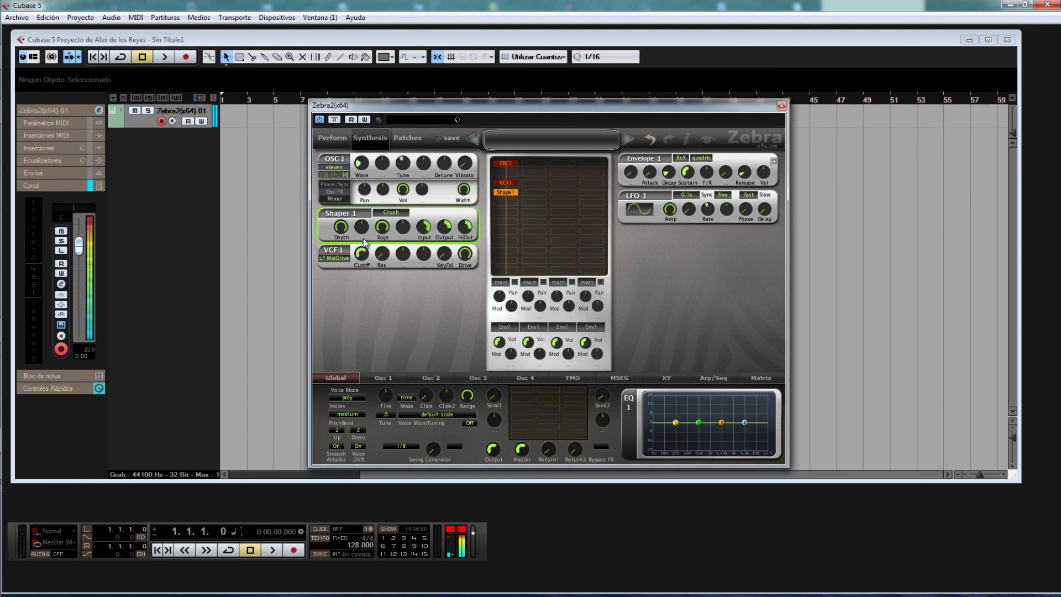
left_click(391, 212)
left_click(415, 232)
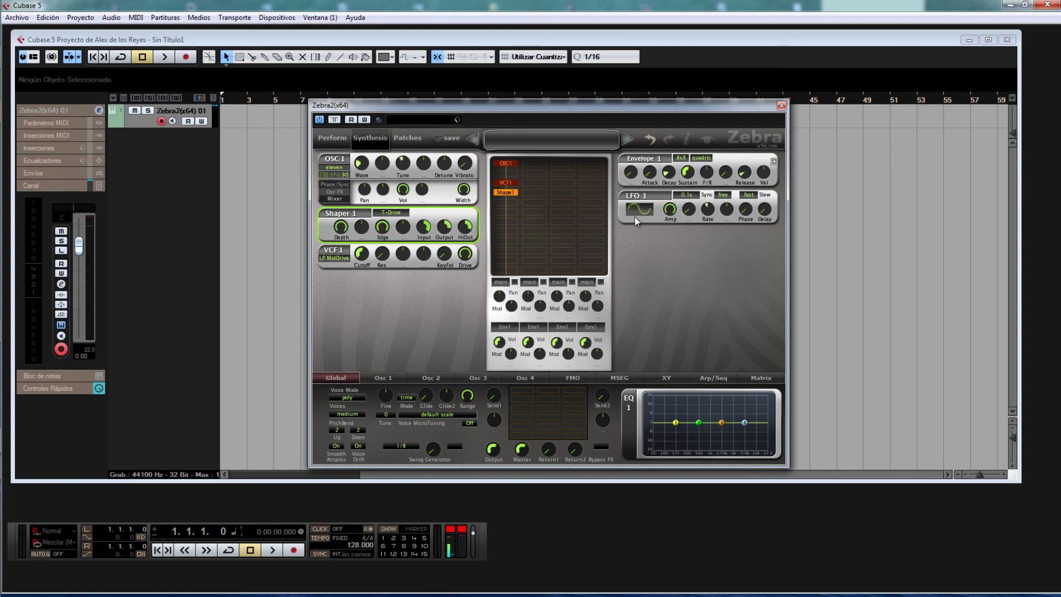
Try a ModFX1 module in the effects grid in Phorus mode, and remove it
left_click(522, 390)
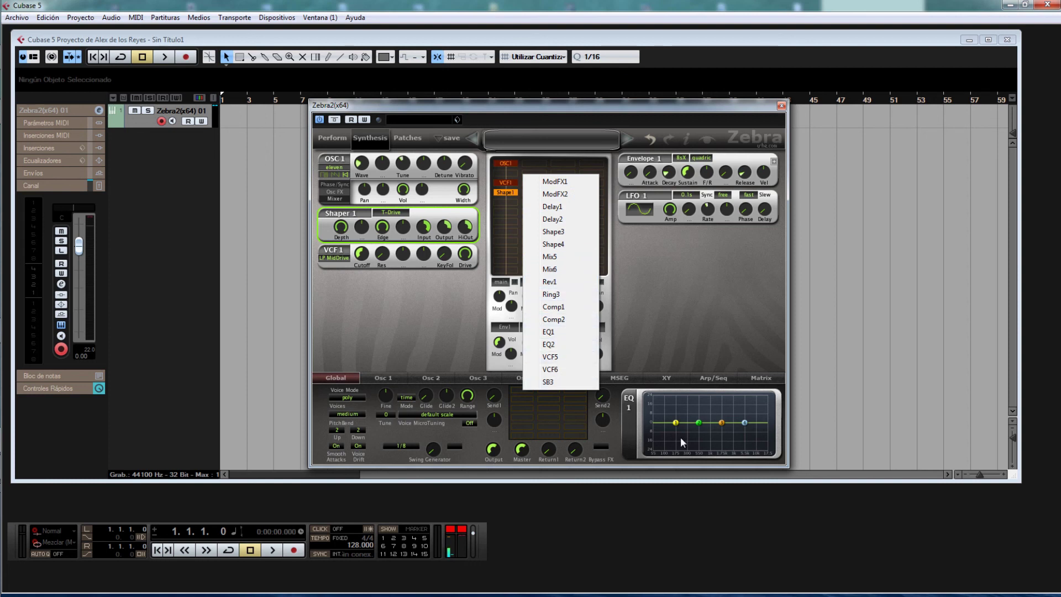
left_click(556, 182)
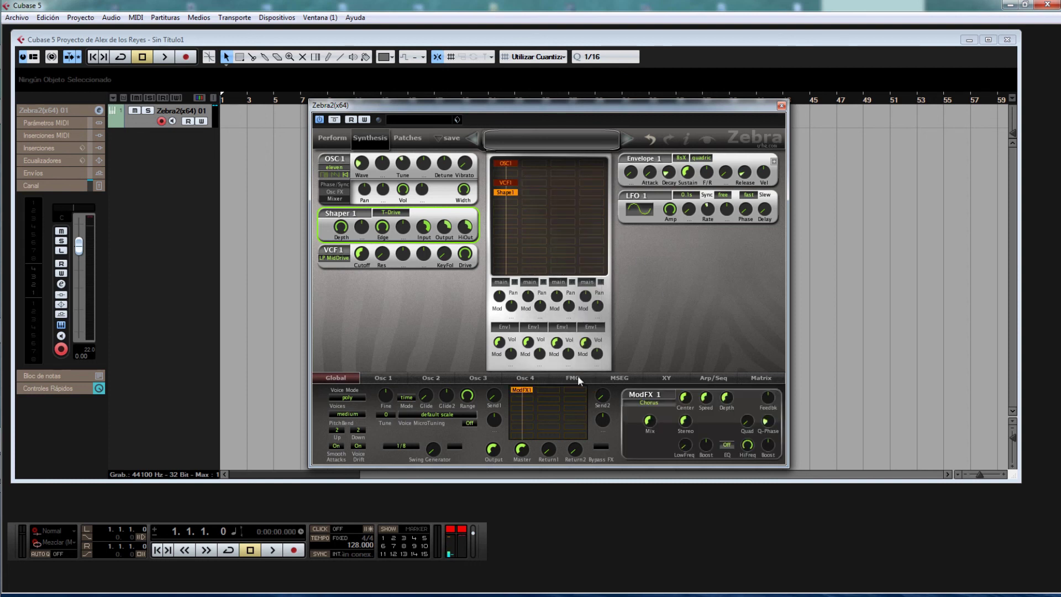
left_click(654, 403)
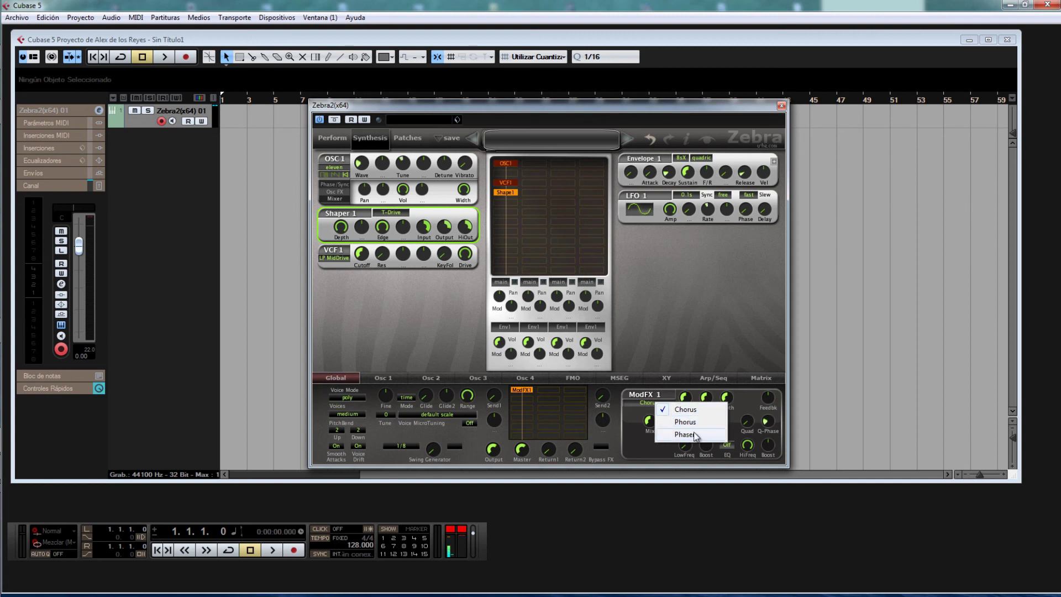
left_click(686, 421)
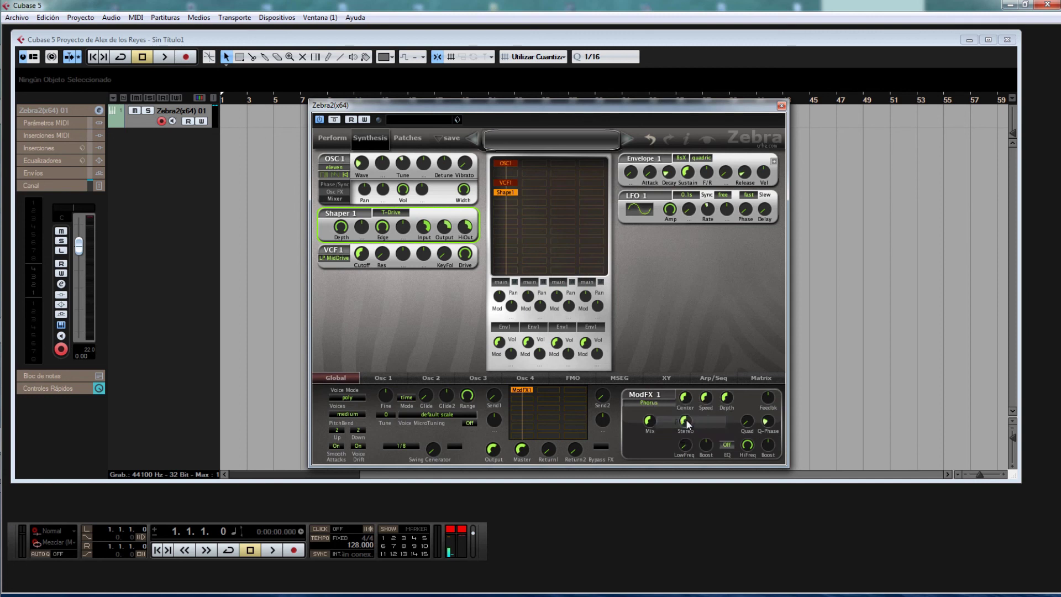
left_click(653, 402)
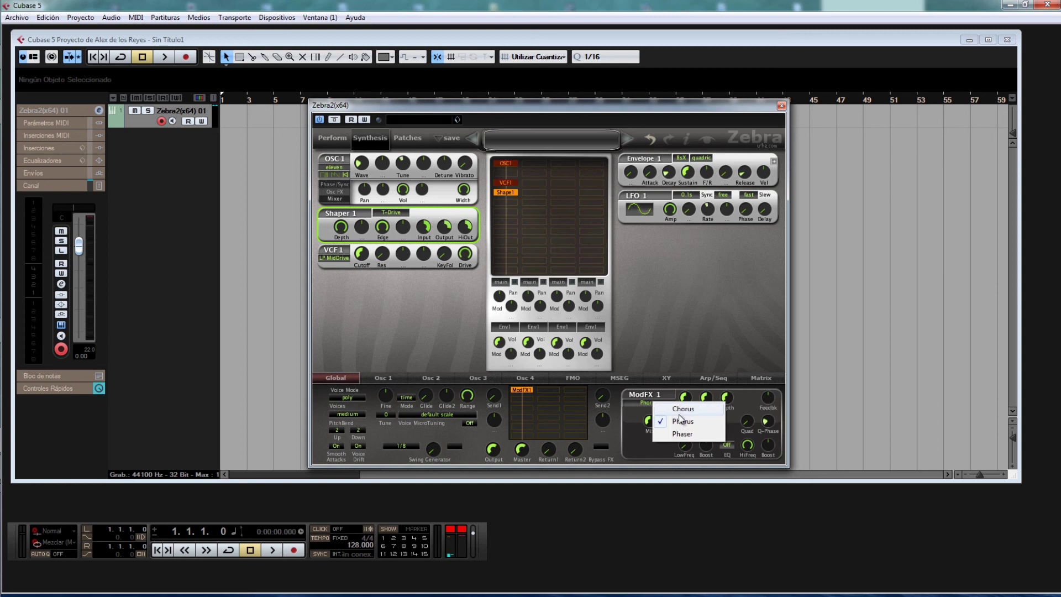
left_click(521, 390)
left_click(554, 467)
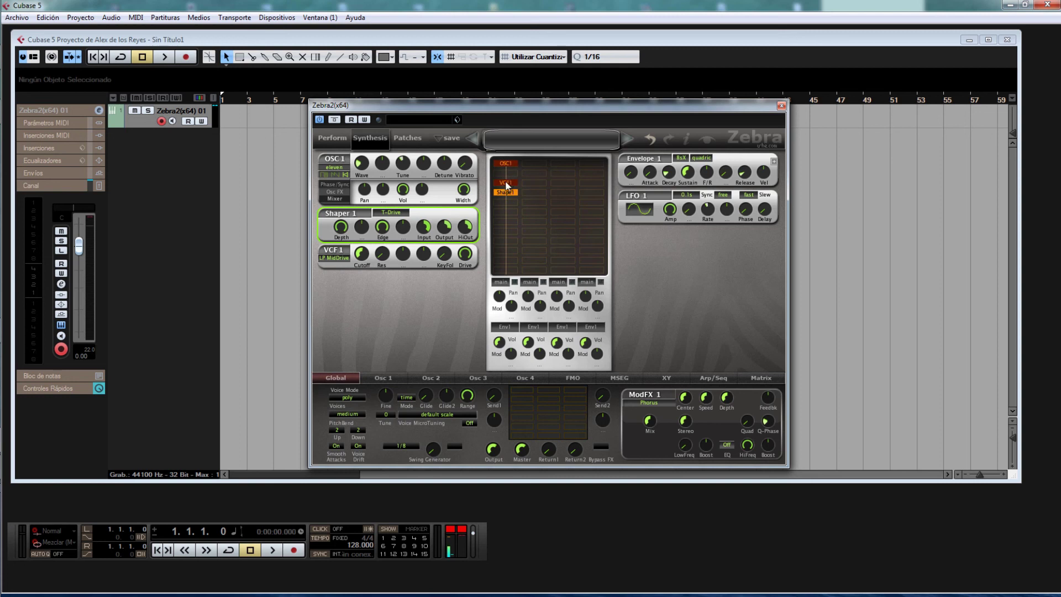
right_click(651, 245)
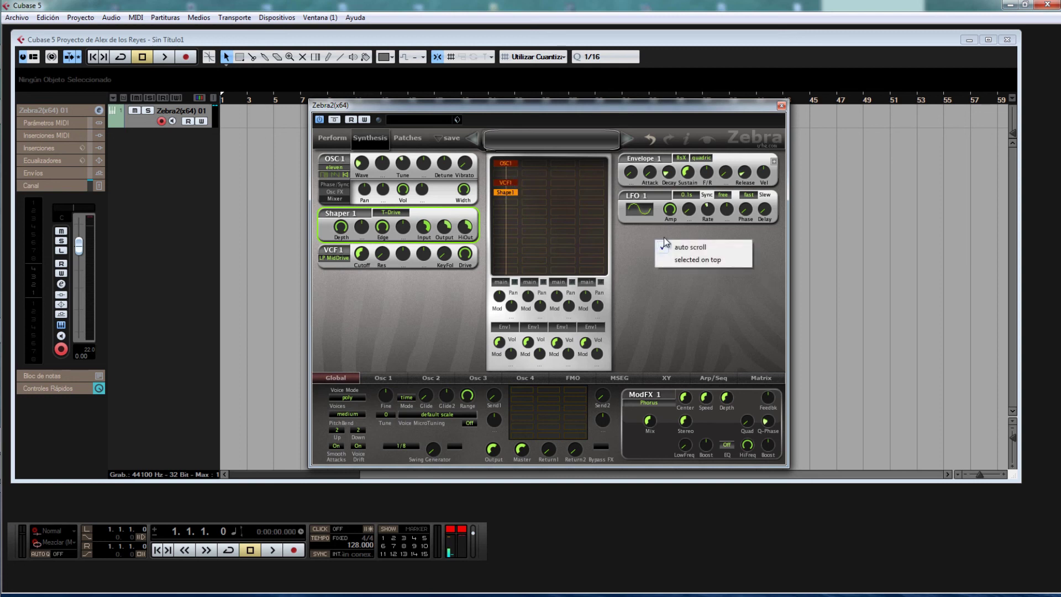
left_click(597, 243)
left_click(510, 202)
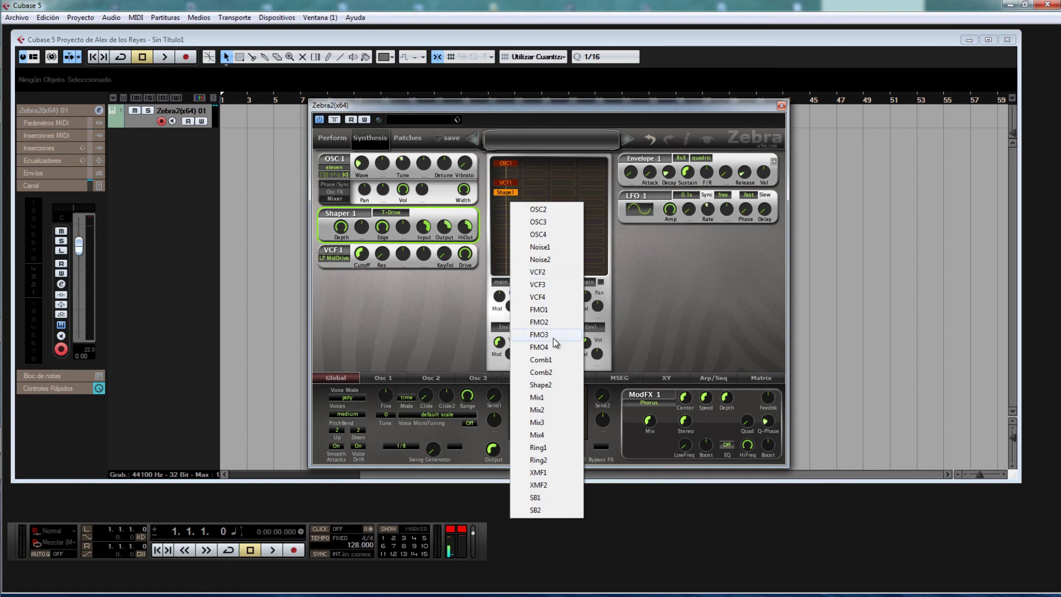
left_click(699, 273)
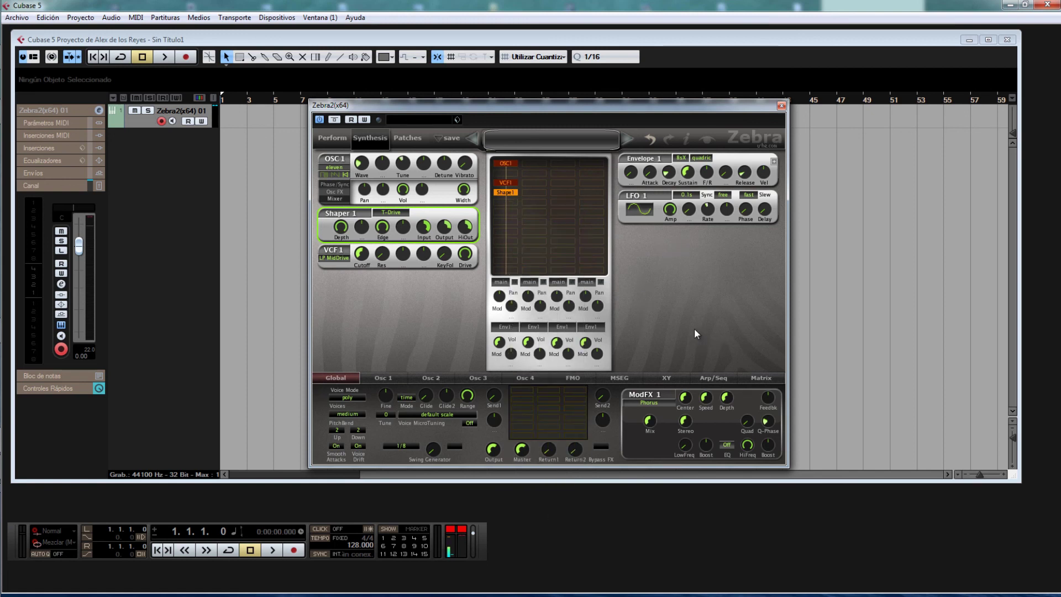